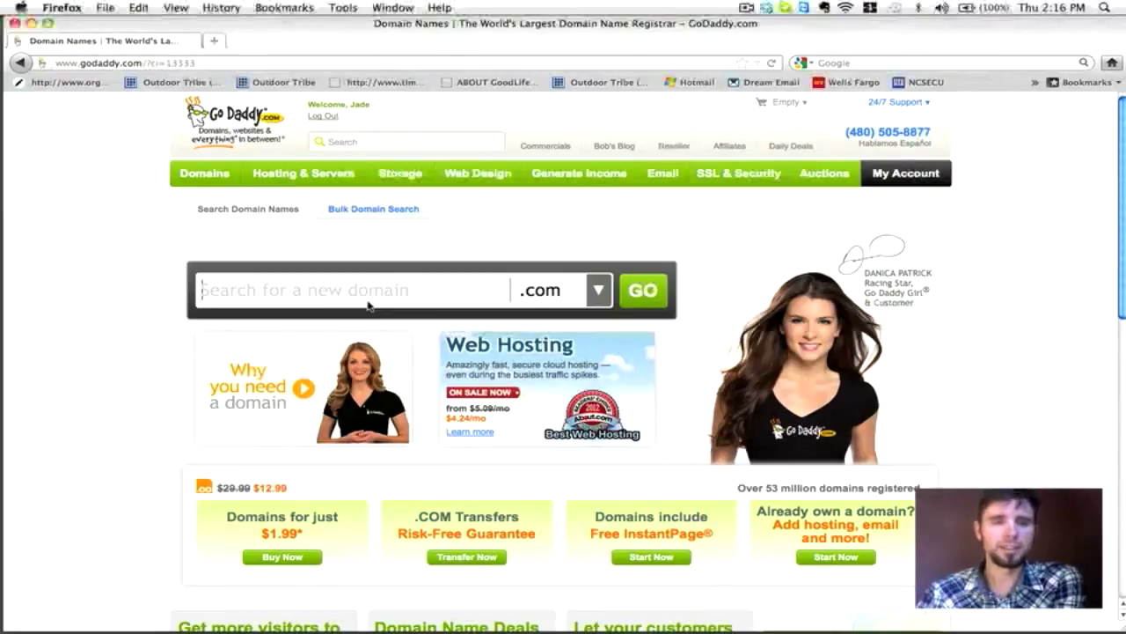
Load naturebabyoutfitter.com in a new tab to view its parked page, then return to the GoDaddy tab
left_click(214, 41)
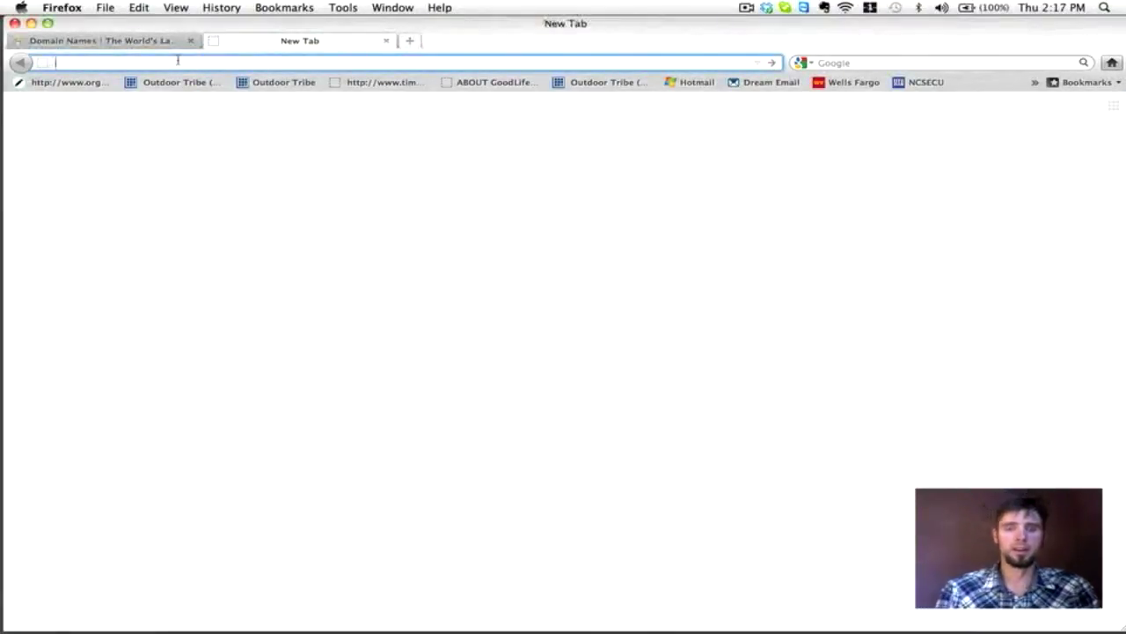
type("nature")
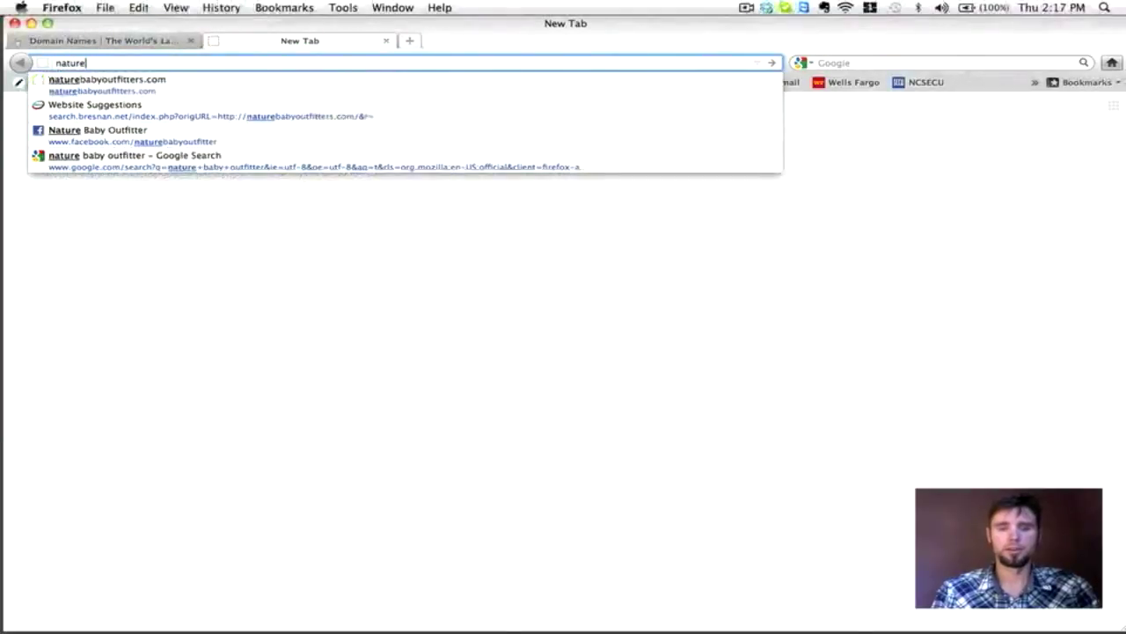
type("babyoutfi")
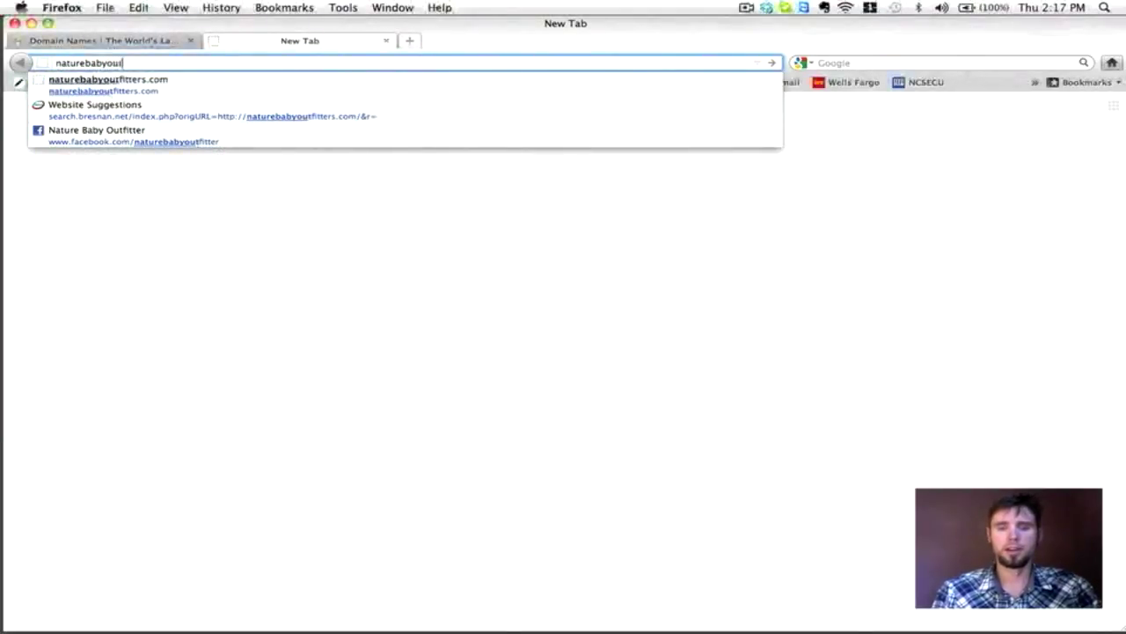
type("tter.com")
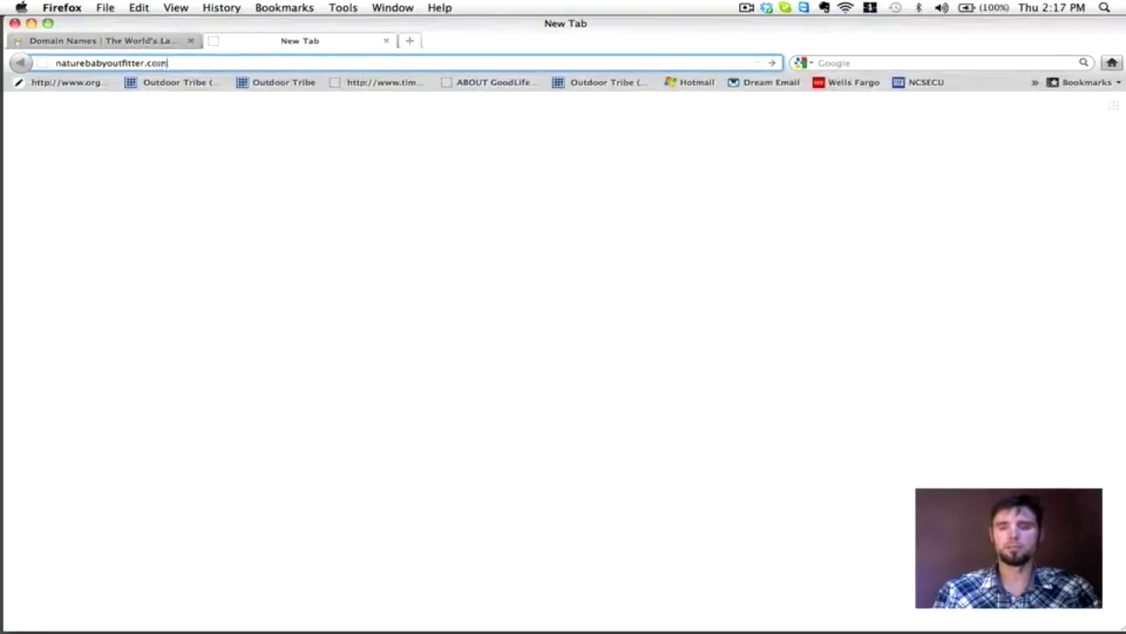
key("Return")
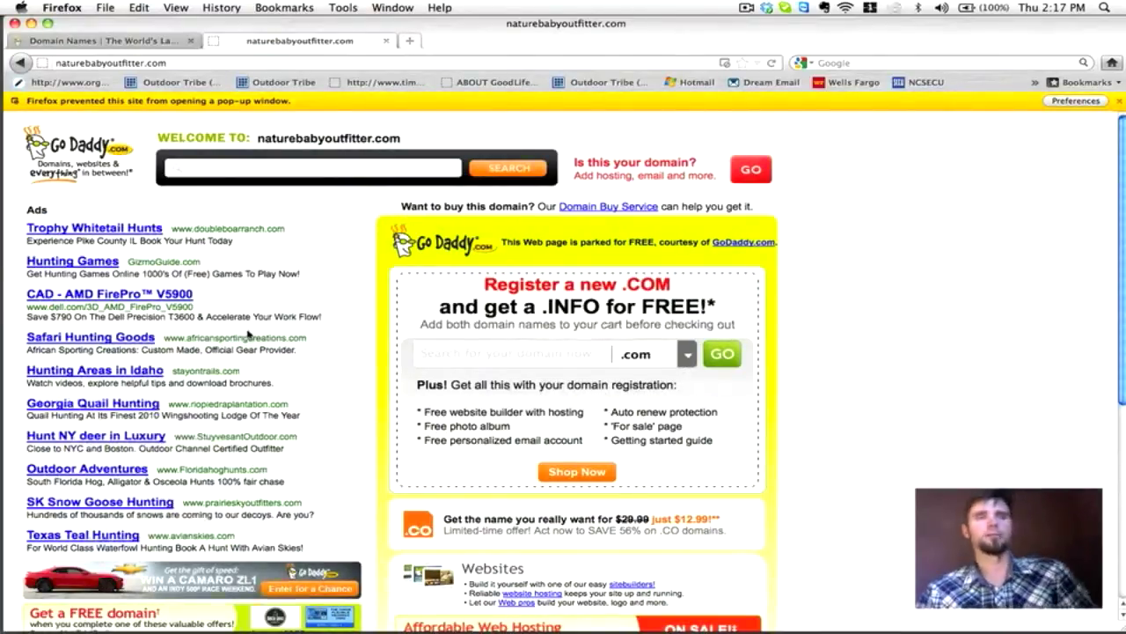
left_click(145, 45)
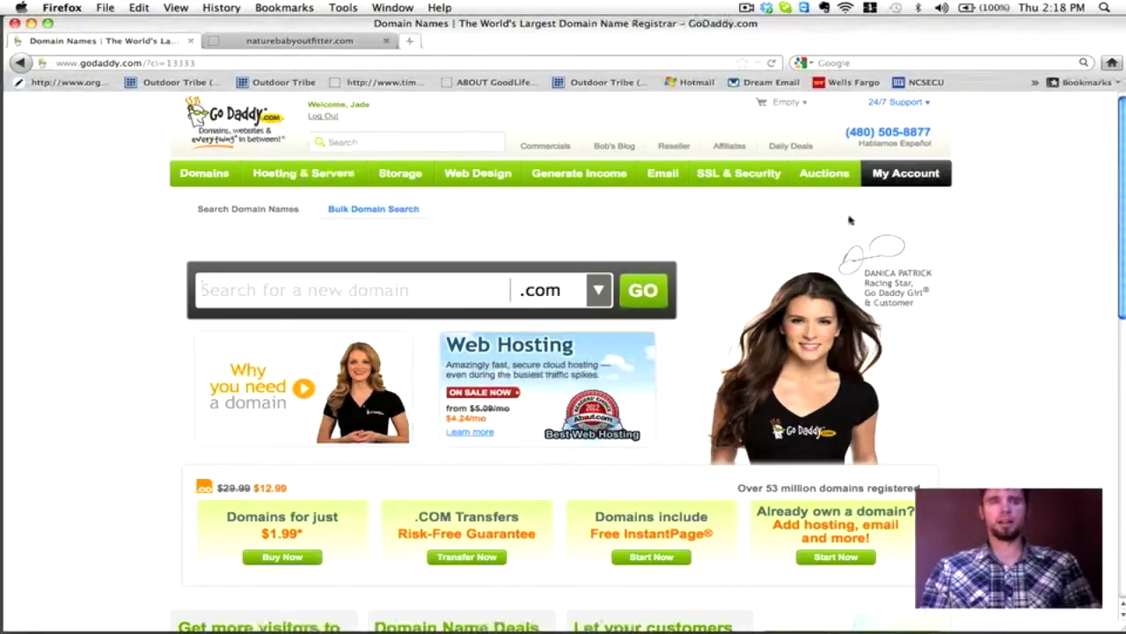
left_click(302, 41)
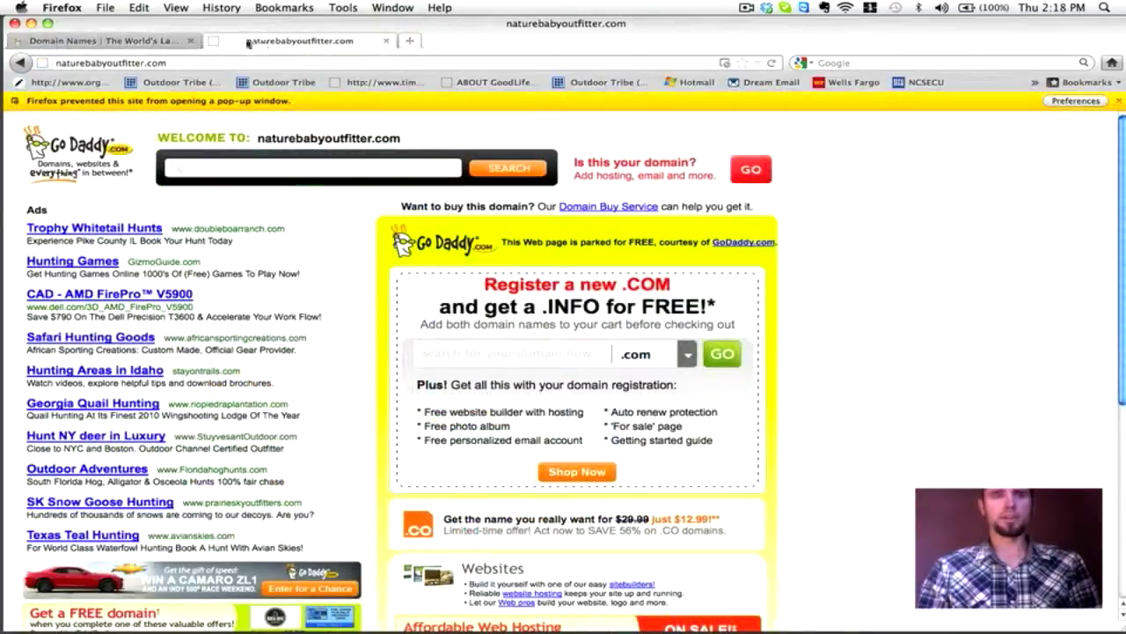
left_click(132, 42)
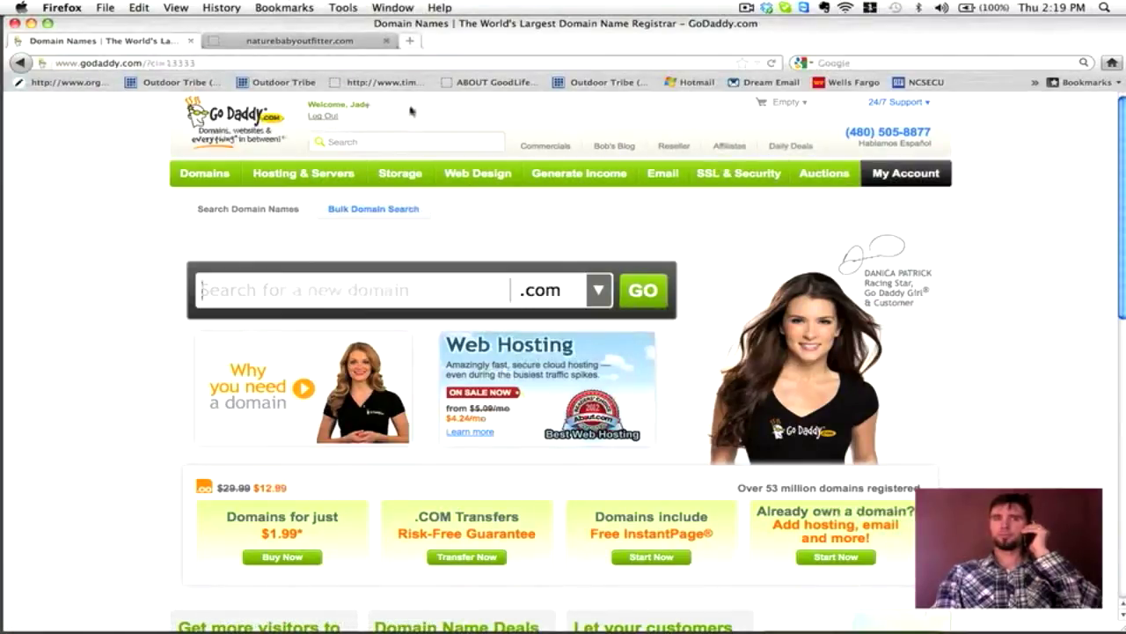
left_click(906, 174)
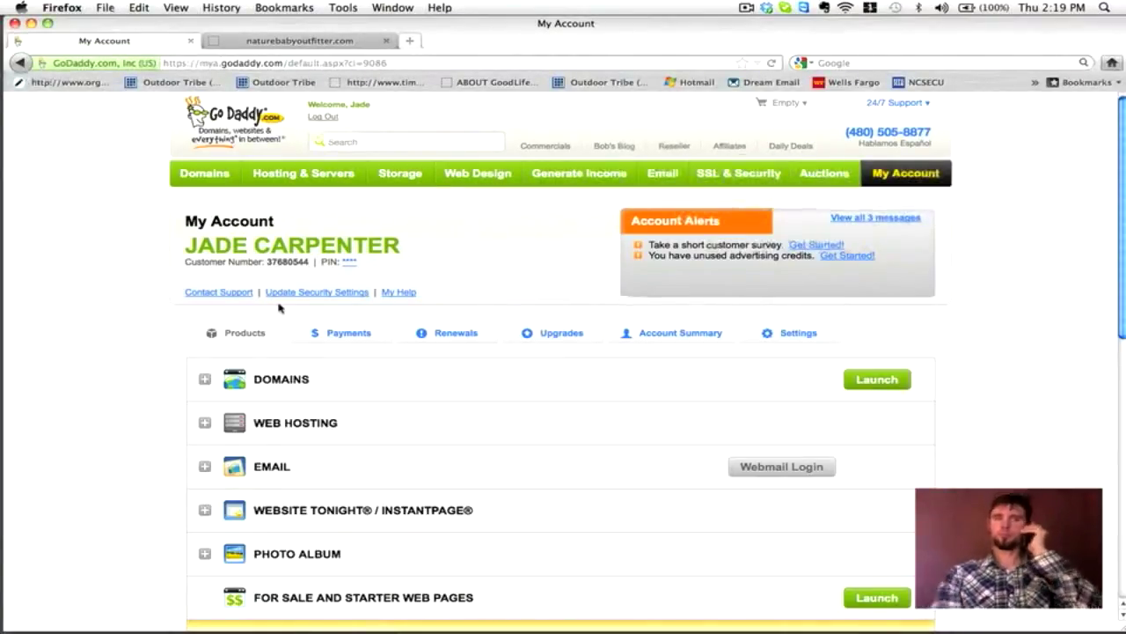
left_click(20, 63)
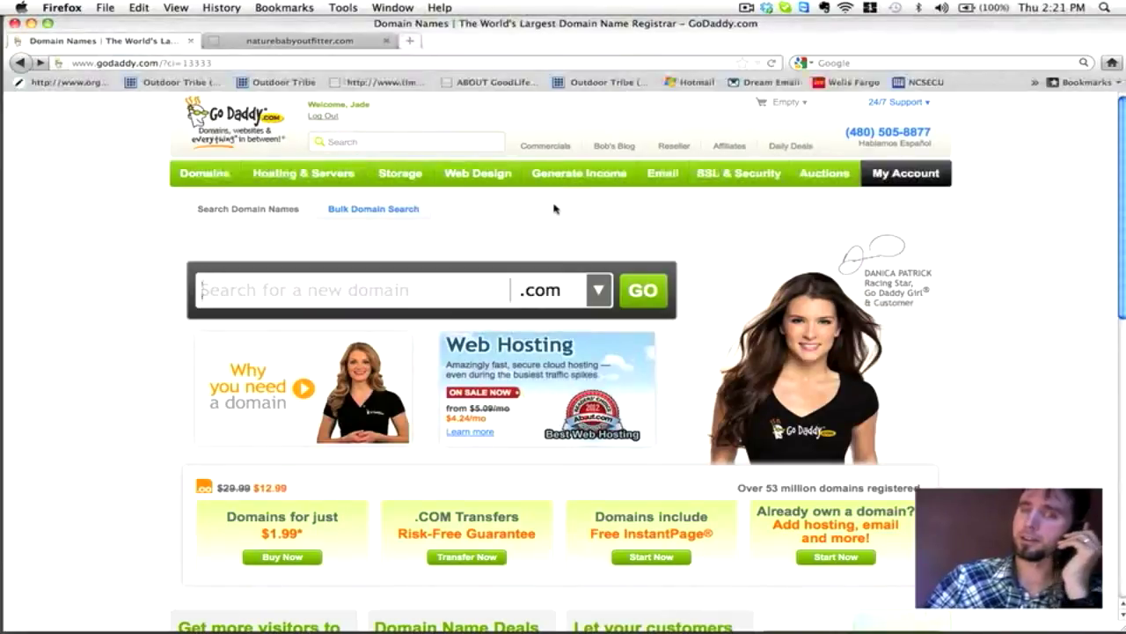
left_click(303, 42)
left_click(169, 42)
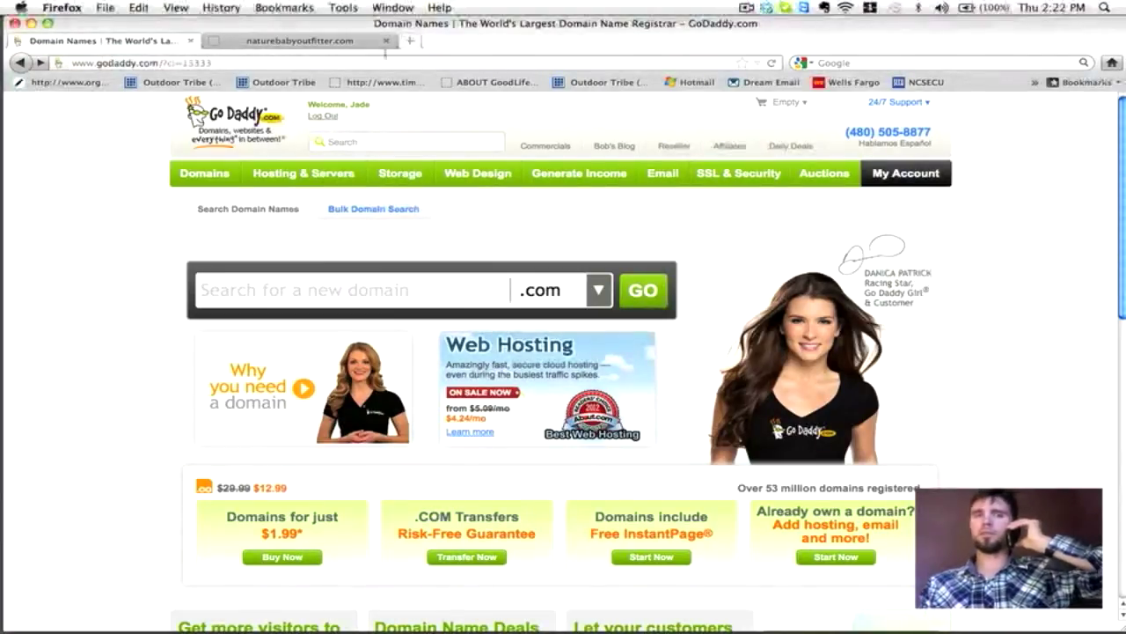
left_click(304, 40)
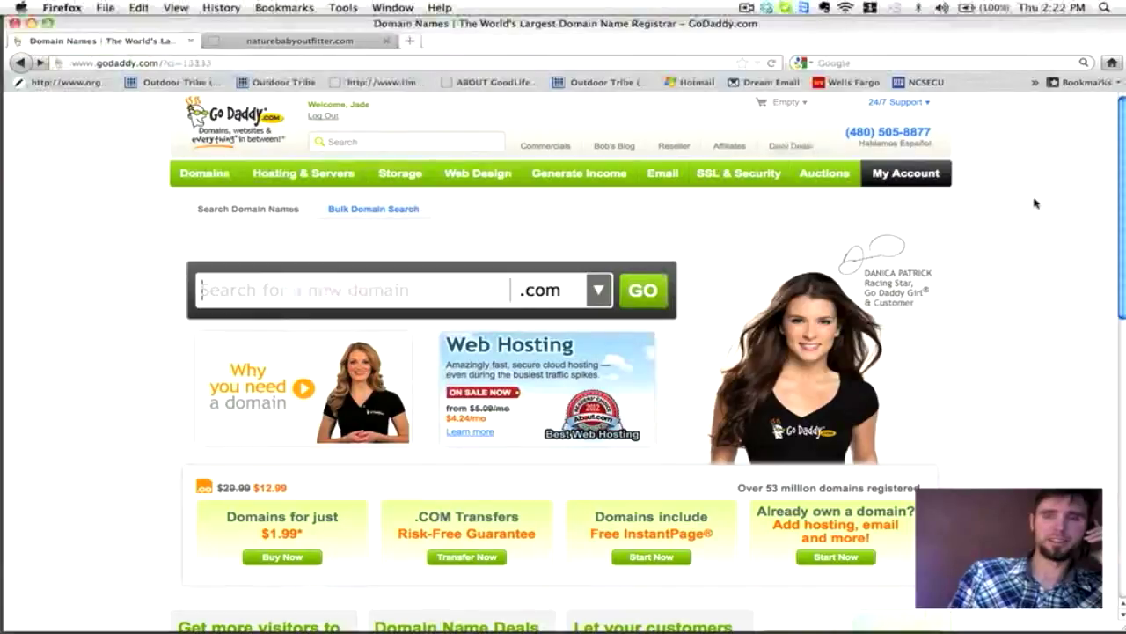
scroll(1033, 201, "down", 1)
scroll(1033, 202, "up", 1)
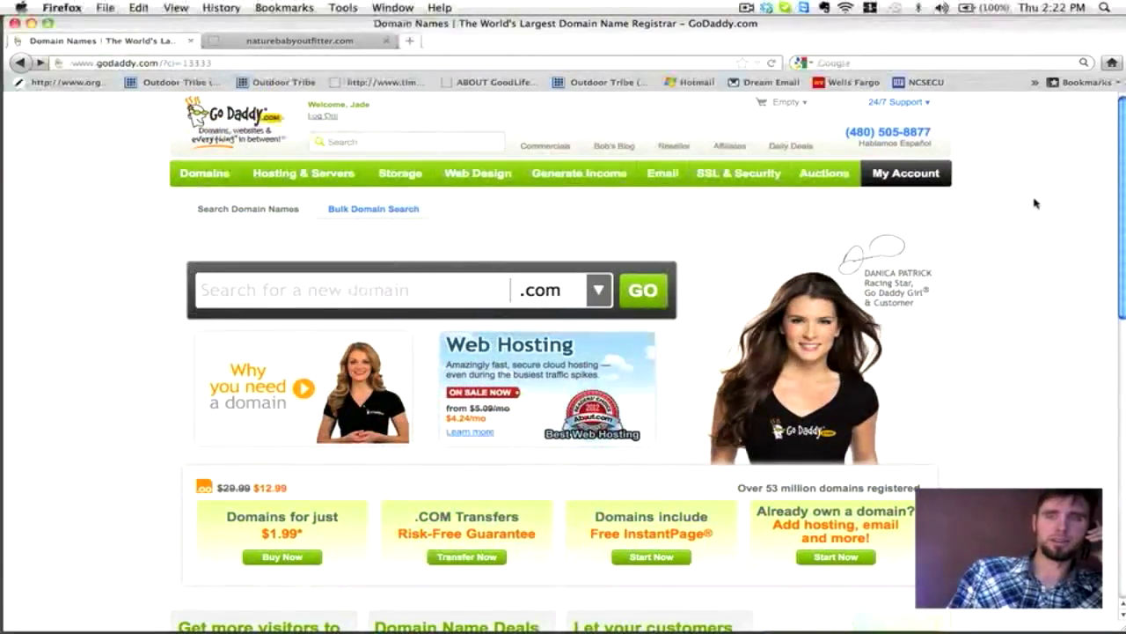
scroll(1035, 202, "down", 10)
scroll(1035, 202, "up", 10)
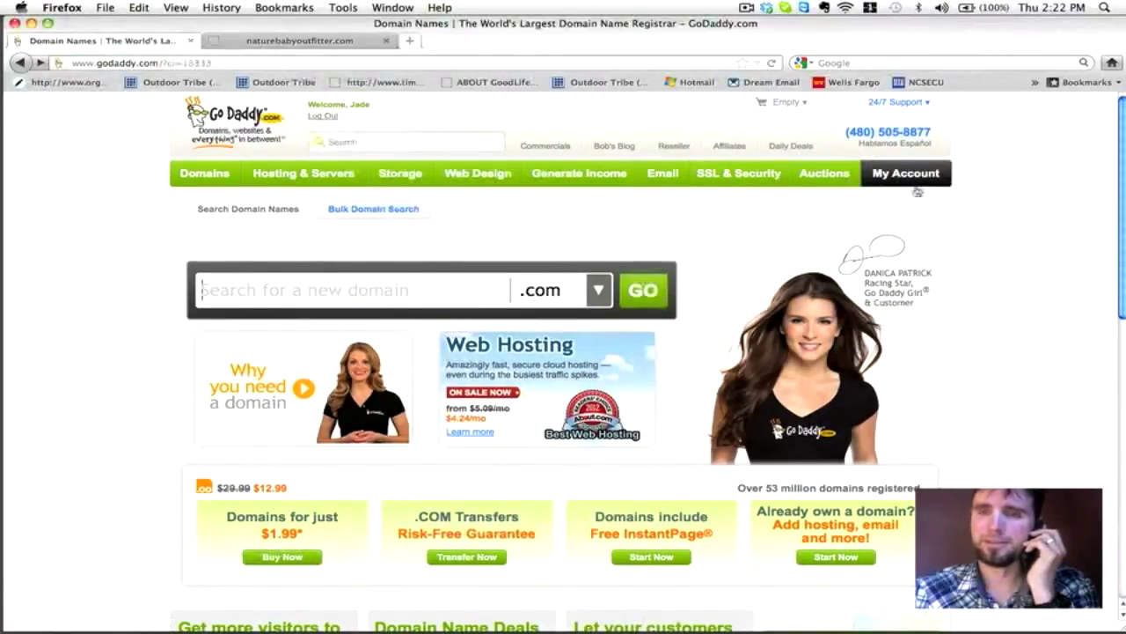
left_click(914, 183)
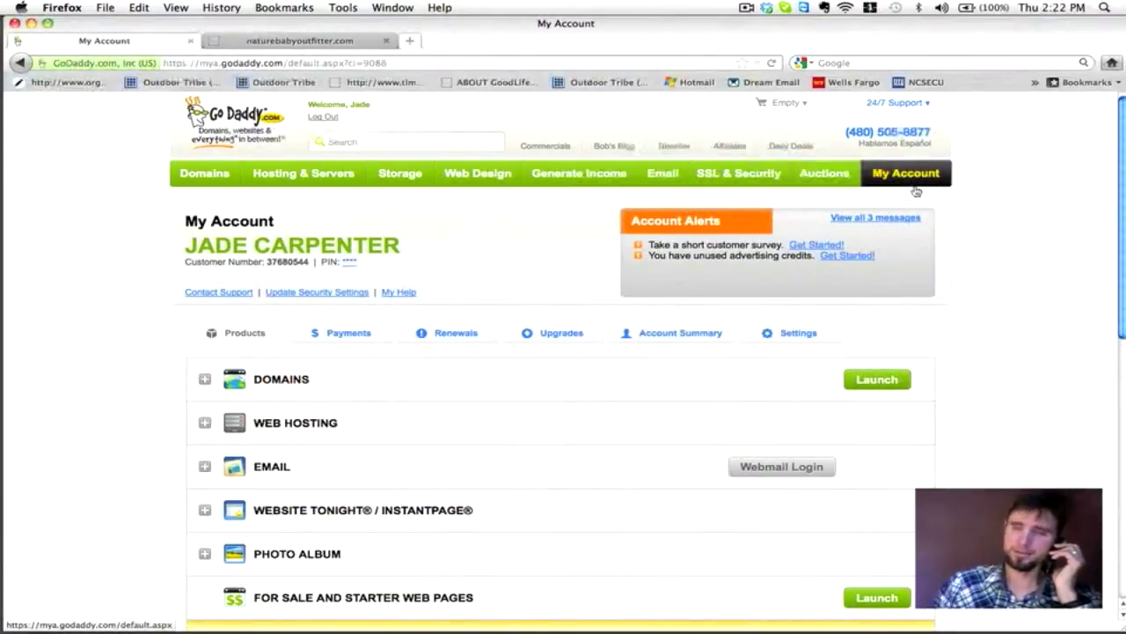
Expand the Web Hosting list and launch the northernhomesolutions.com hosting plan
scroll(1051, 245, "down", 1)
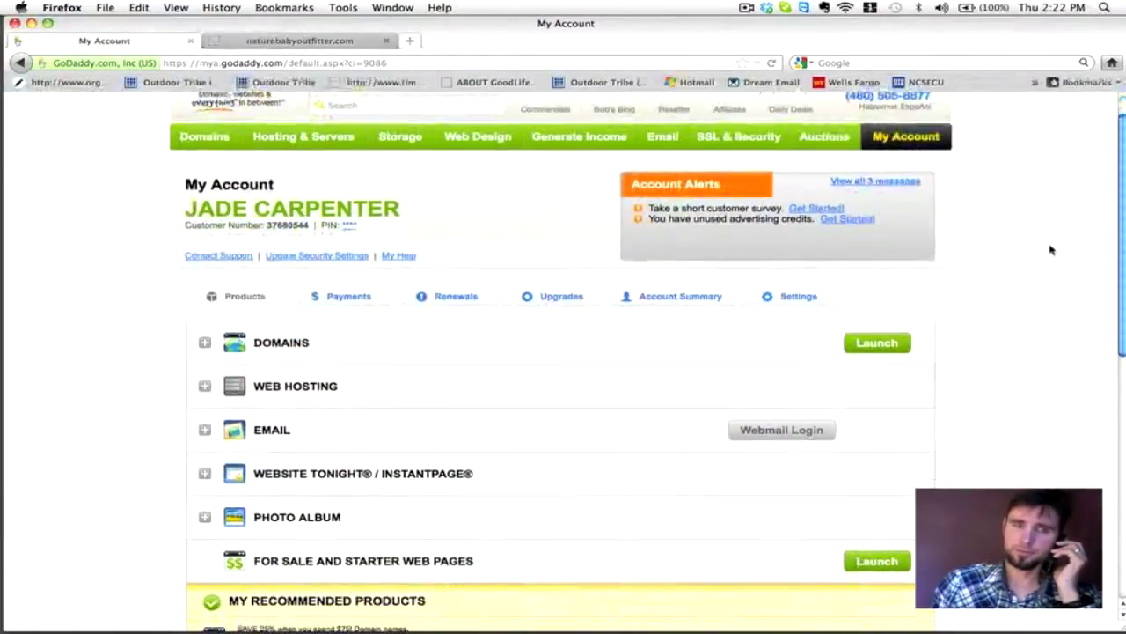
scroll(1049, 249, "up", 1)
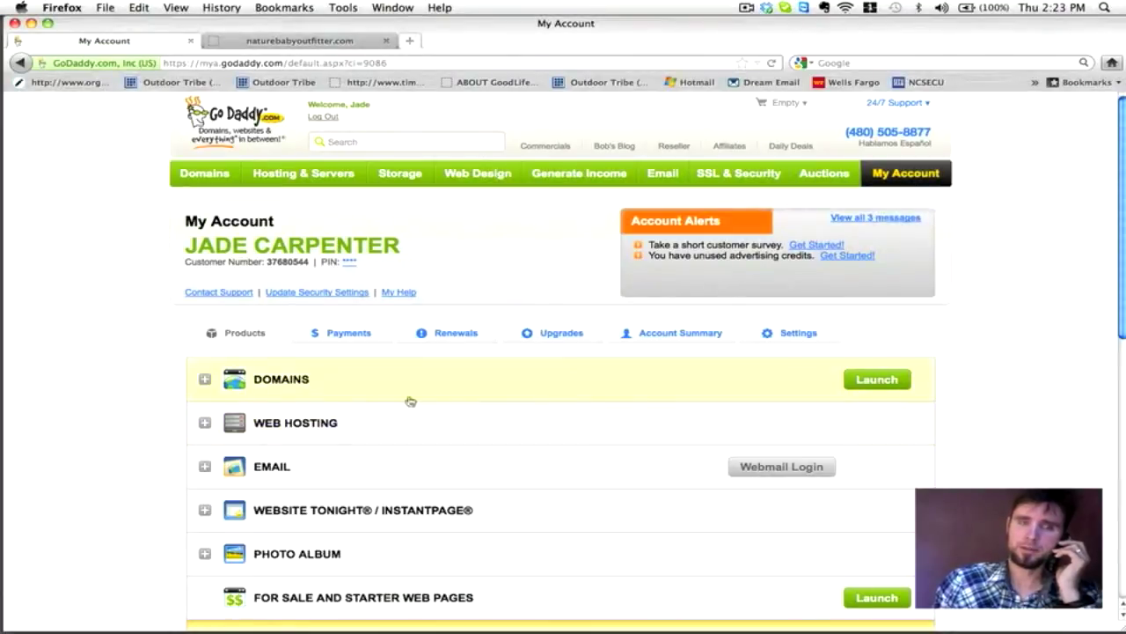
left_click(283, 429)
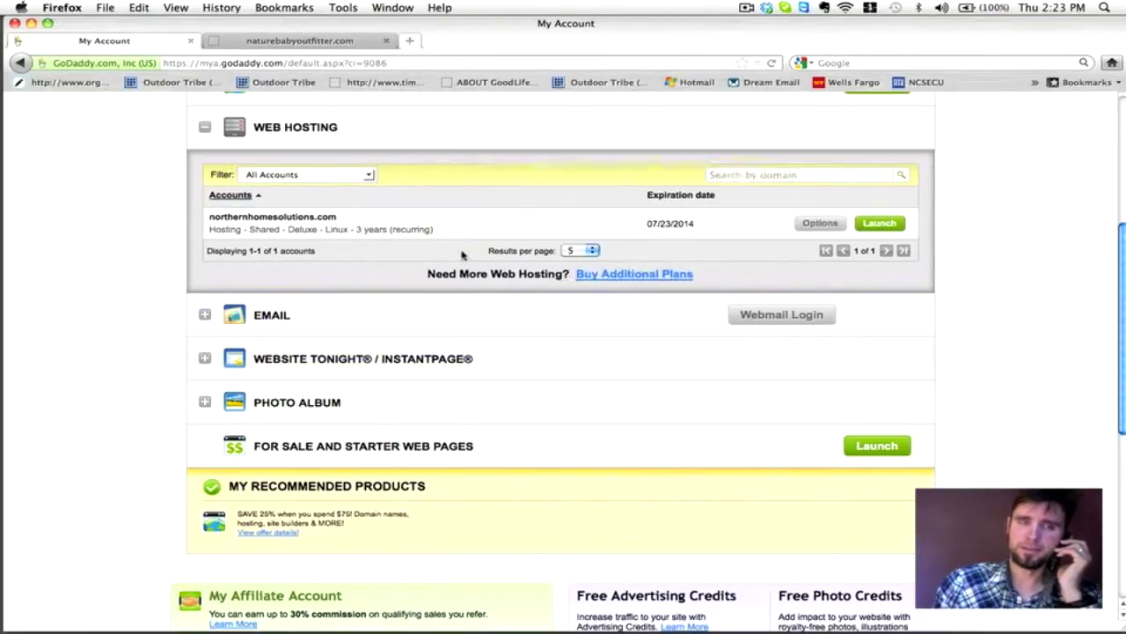
left_click(879, 224)
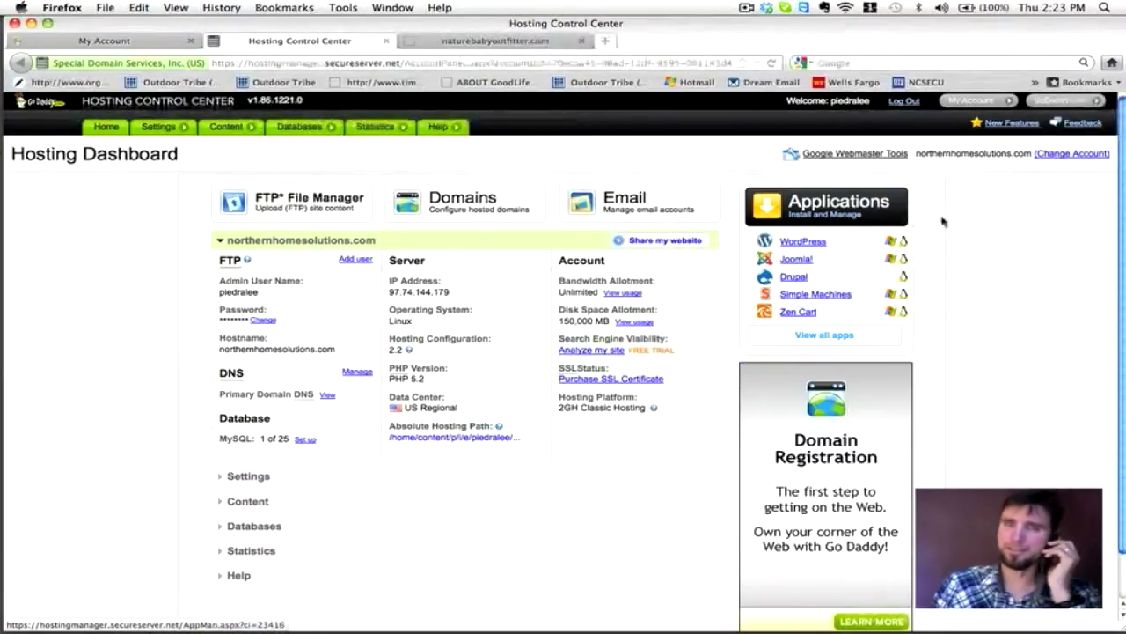
Open Domain Management via the Domains tile on the Hosting Dashboard
scroll(1015, 230, "down", 2)
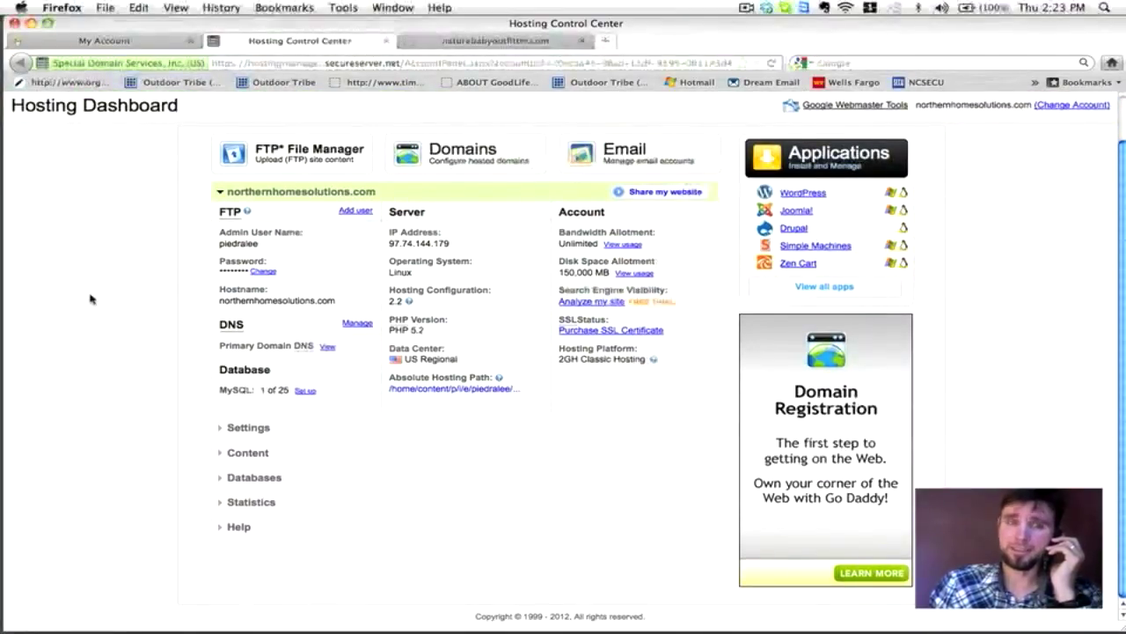
scroll(90, 299, "up", 2)
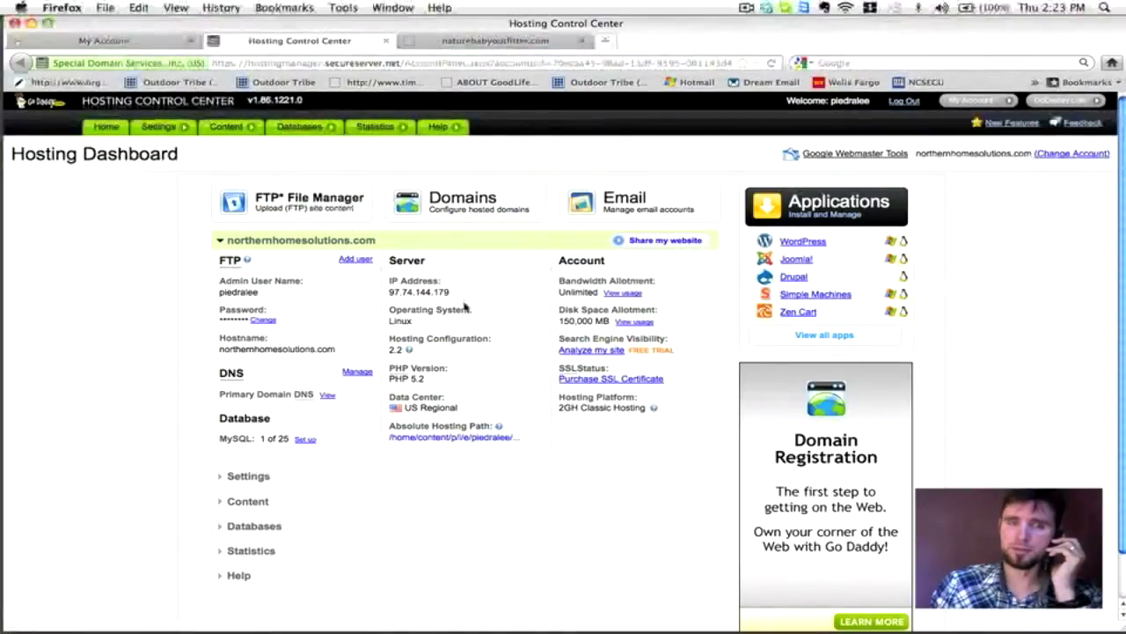
left_click(446, 214)
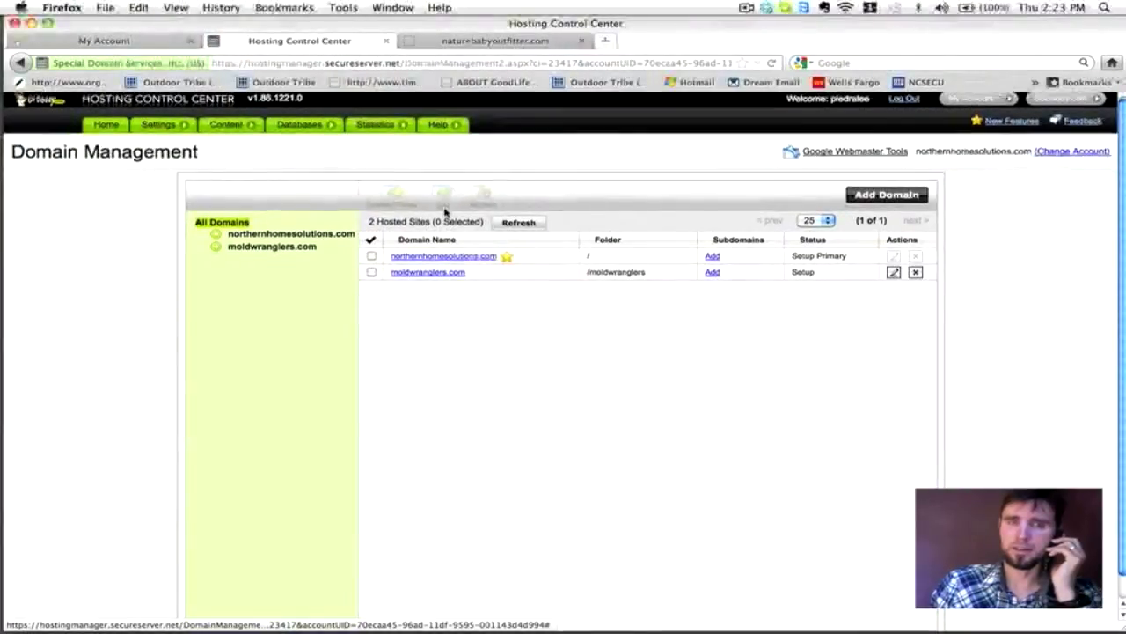
scroll(446, 212, "down", 1)
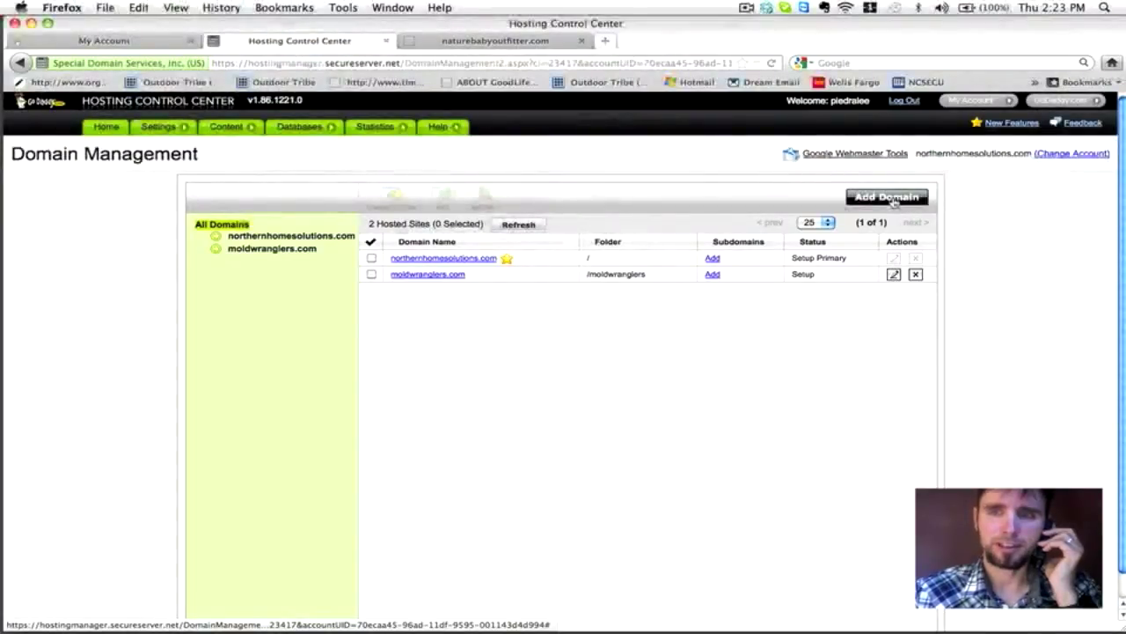
left_click(890, 198)
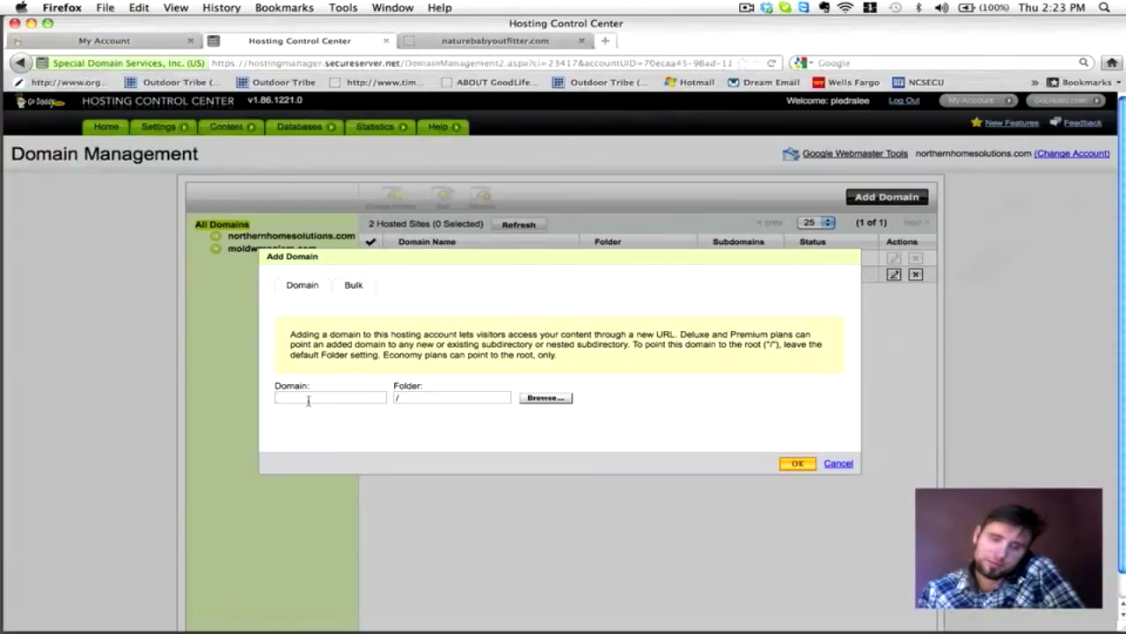
Add domain naturebabyoutfitter.com with folder /naturebaby and confirm it
type("naturebabyoutfi")
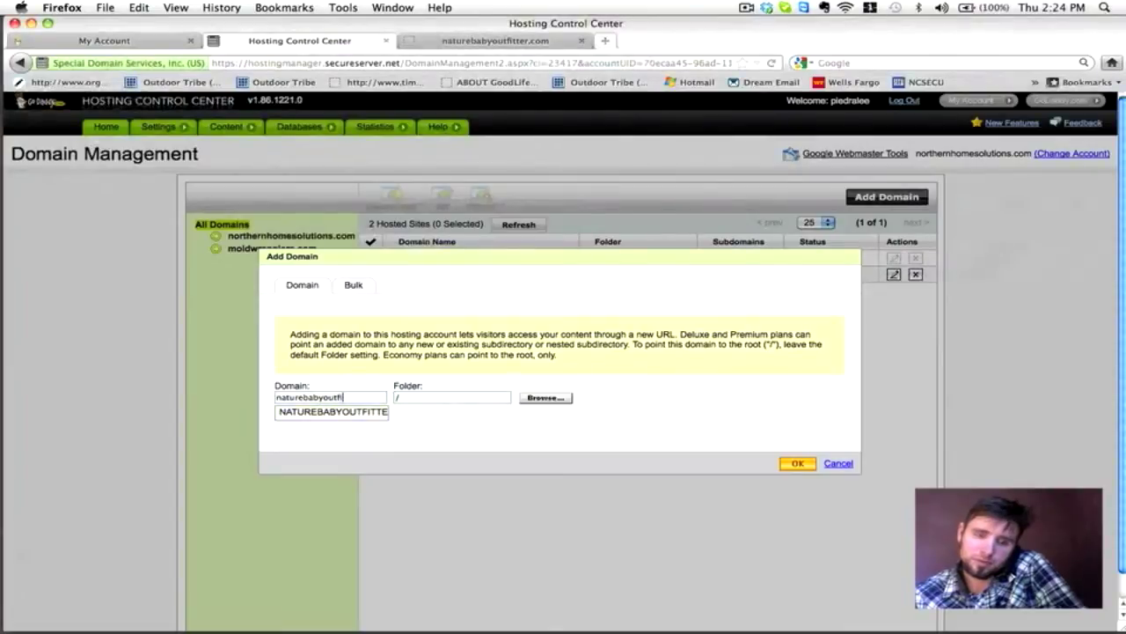
type("tt")
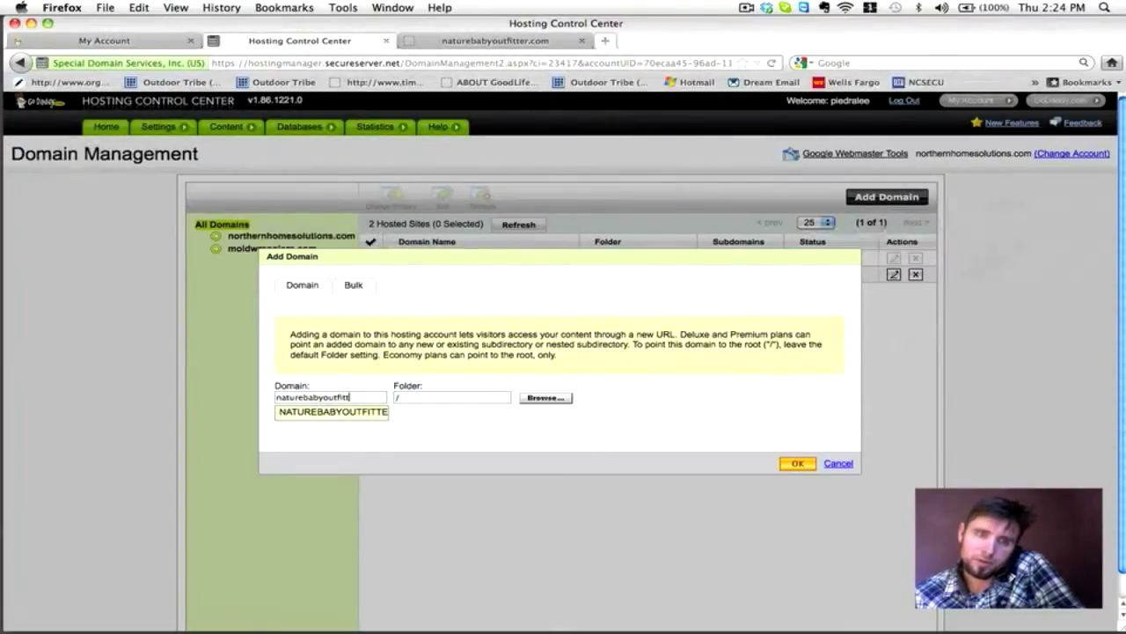
type("er.com")
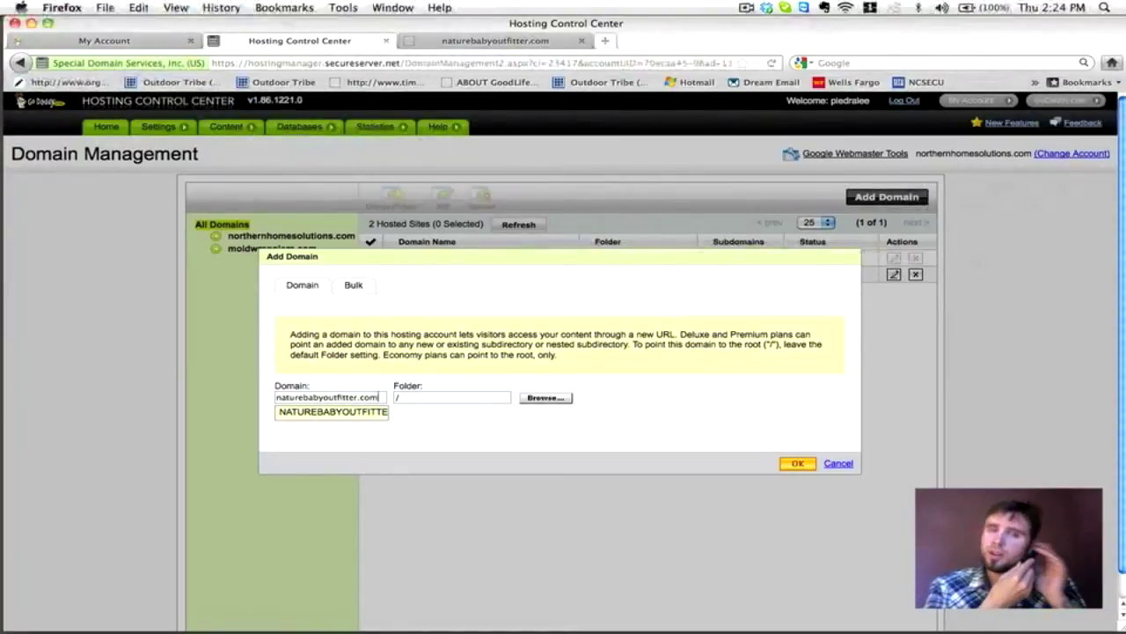
left_click(445, 401)
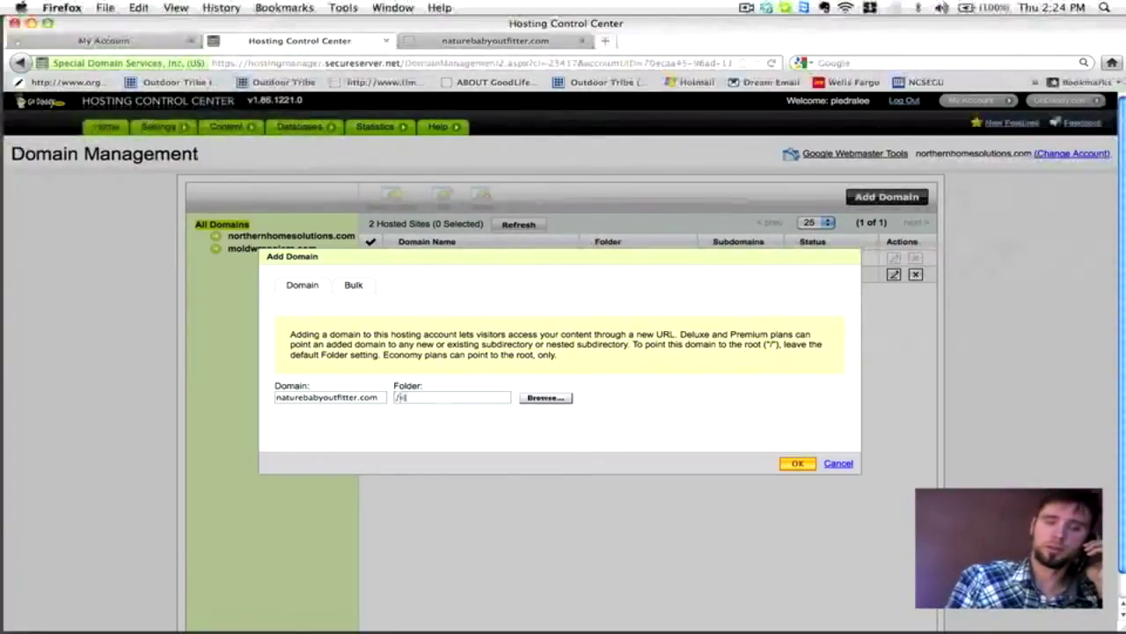
type("natur")
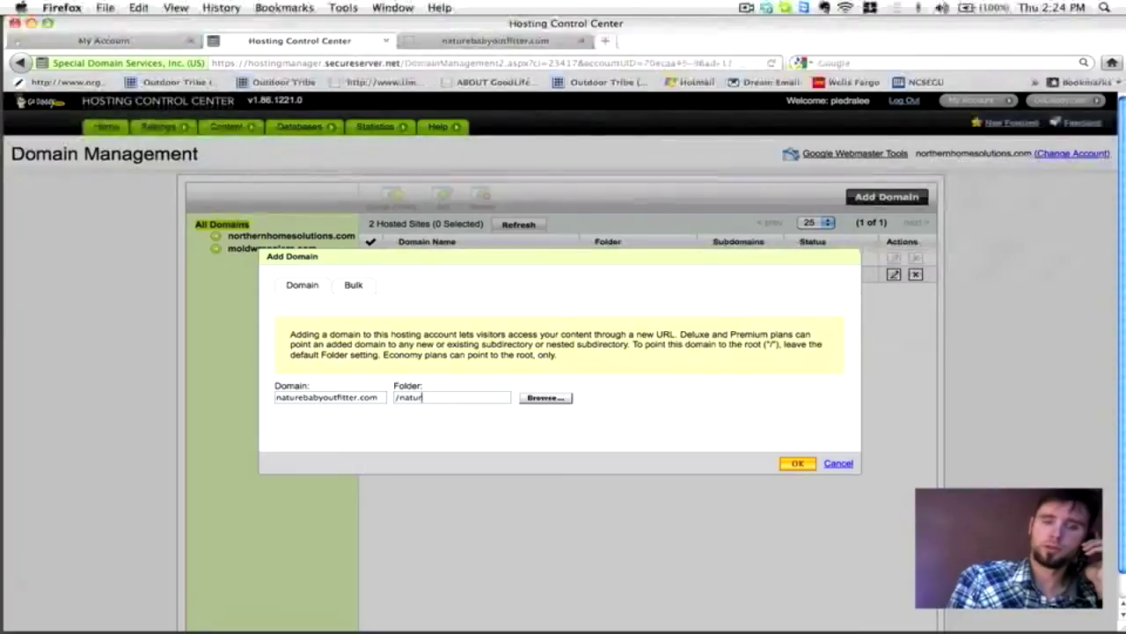
type("eba")
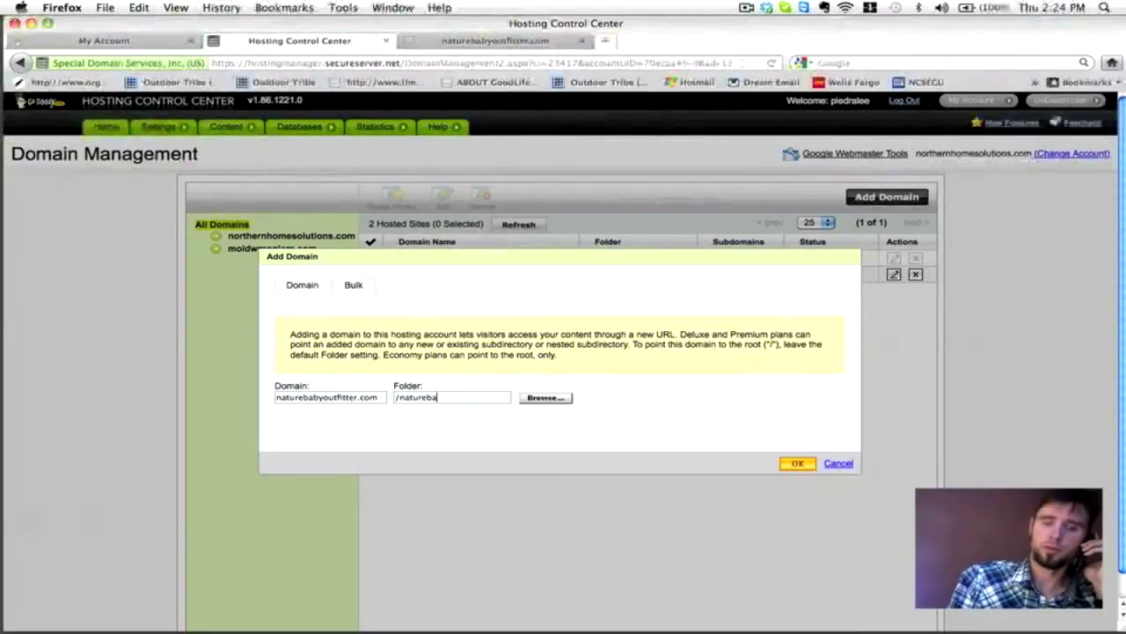
type("by")
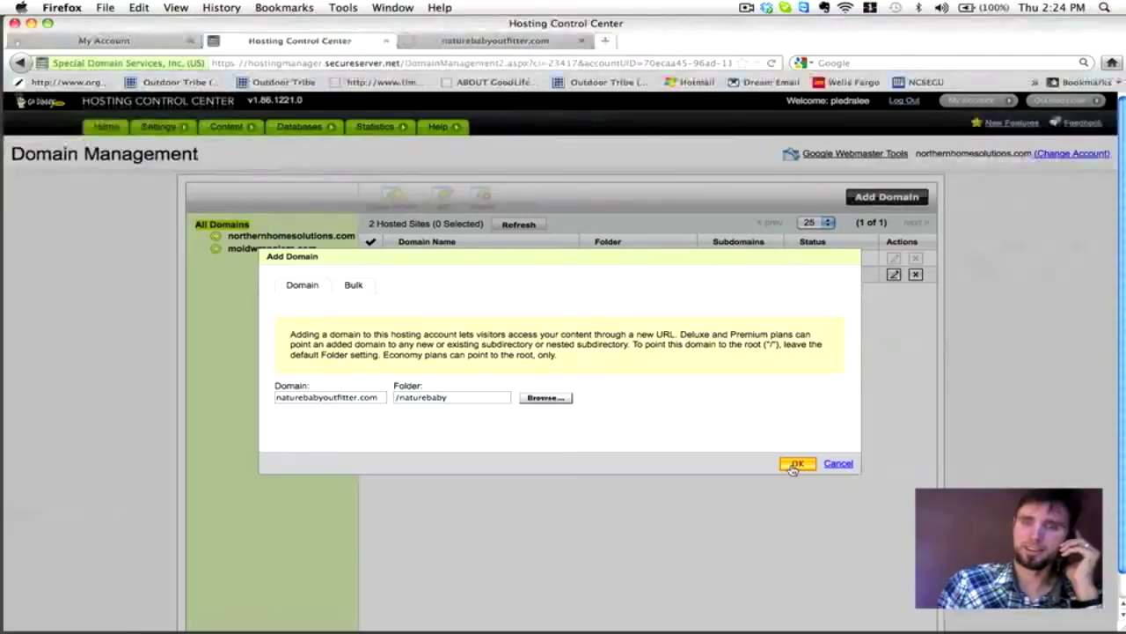
left_click(795, 464)
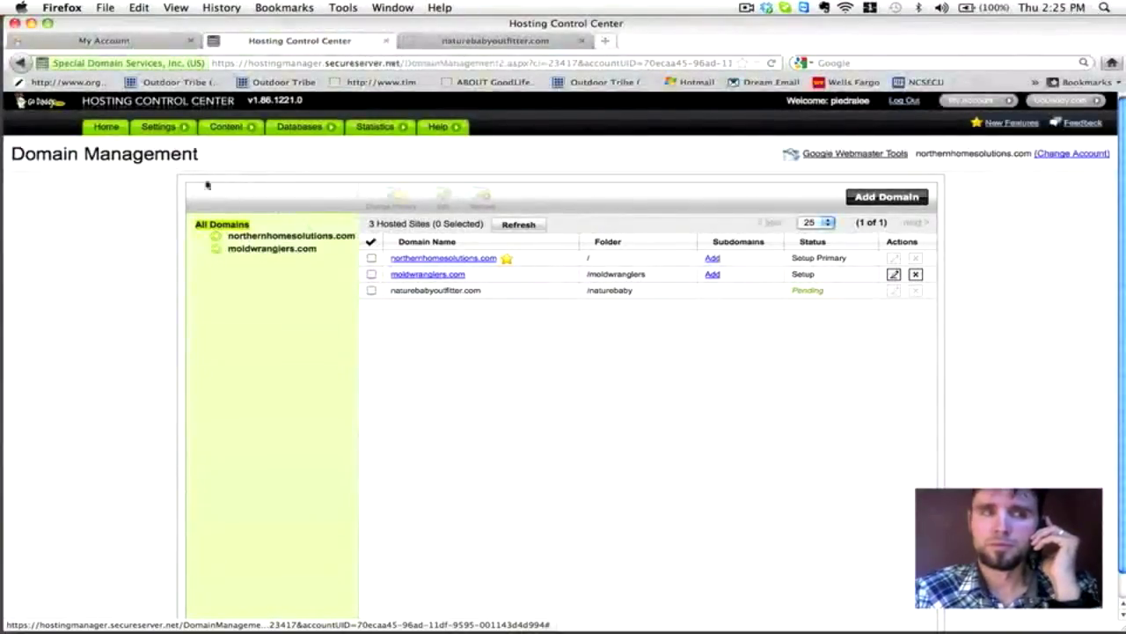
Go back to the Hosting Dashboard and open the WordPress application page
left_click(105, 127)
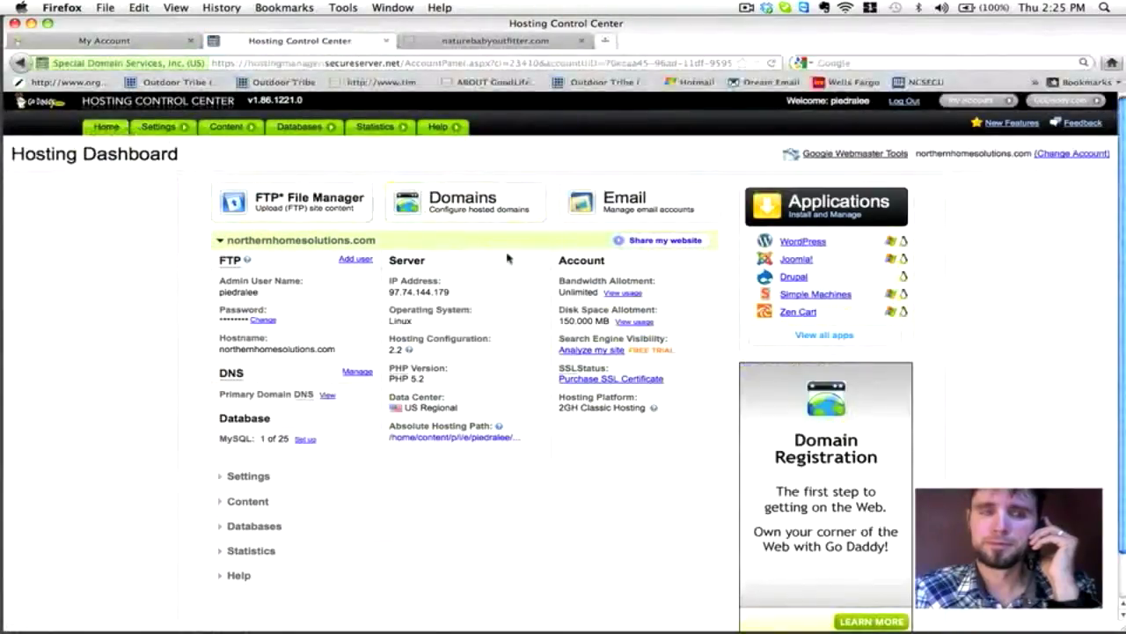
scroll(757, 211, "down", 1)
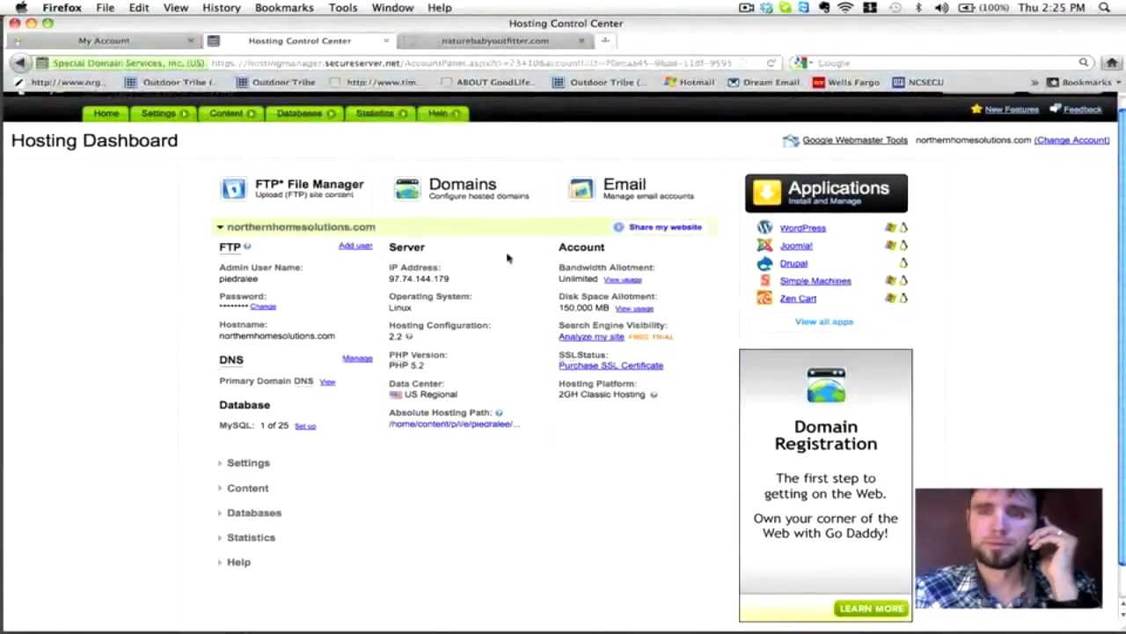
left_click(792, 230)
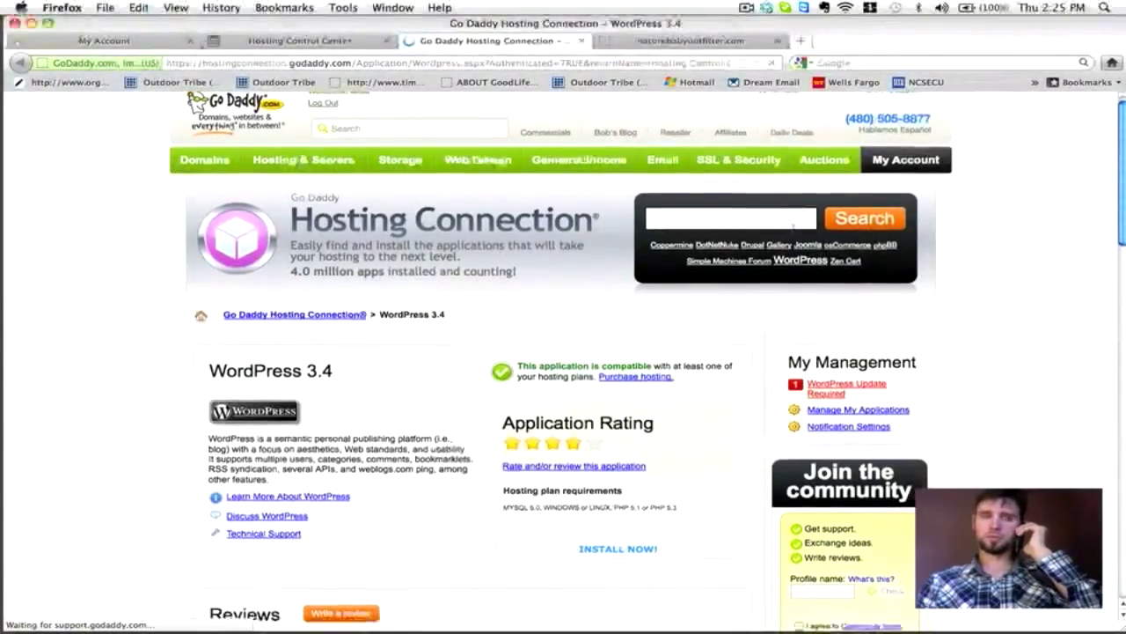
Start the WordPress 3.4 installation from its application page
scroll(796, 230, "down", 1)
scroll(796, 229, "down", 6)
scroll(797, 230, "up", 5)
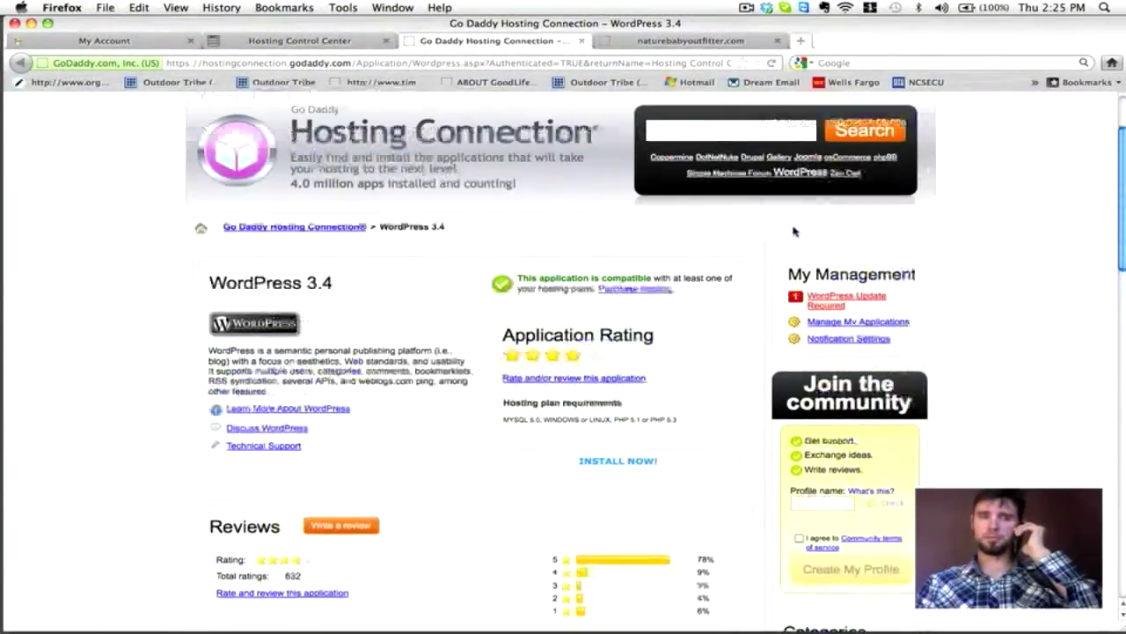
scroll(794, 231, "down", 1)
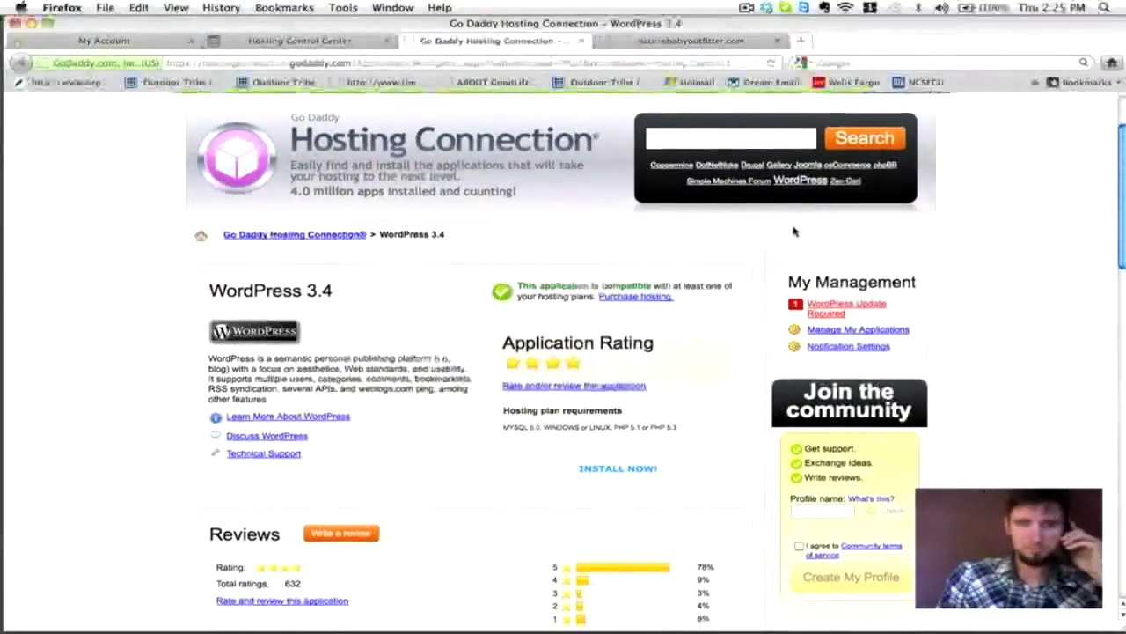
left_click(651, 468)
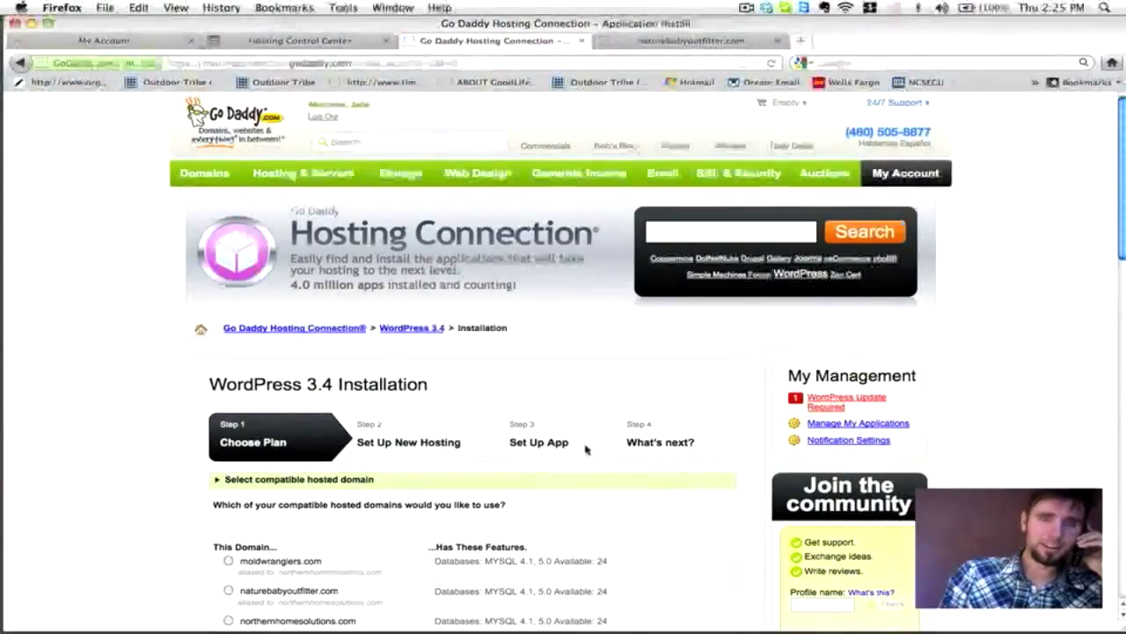
Select naturebabyoutfitter.com as the install domain and proceed to the next step
scroll(447, 348, "down", 3)
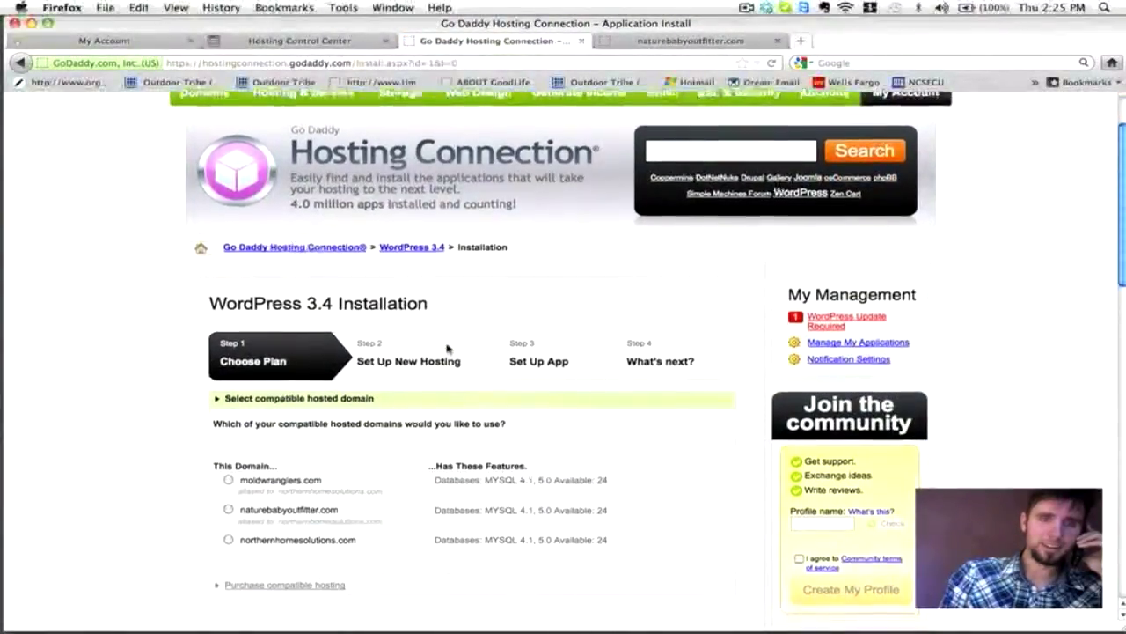
scroll(447, 348, "down", 1)
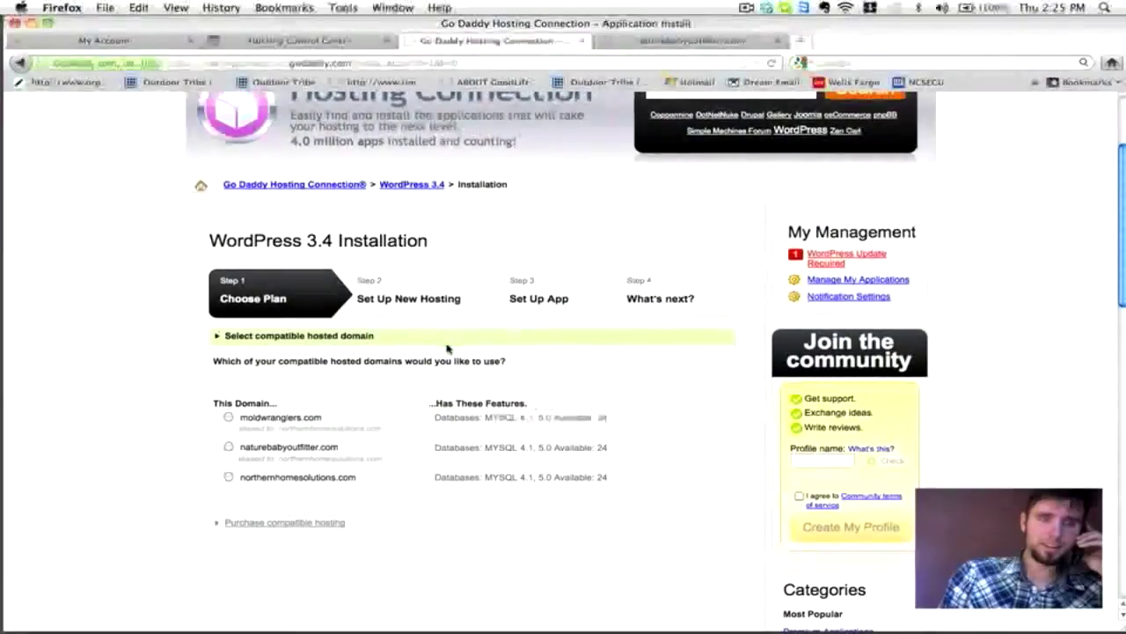
scroll(447, 349, "down", 1)
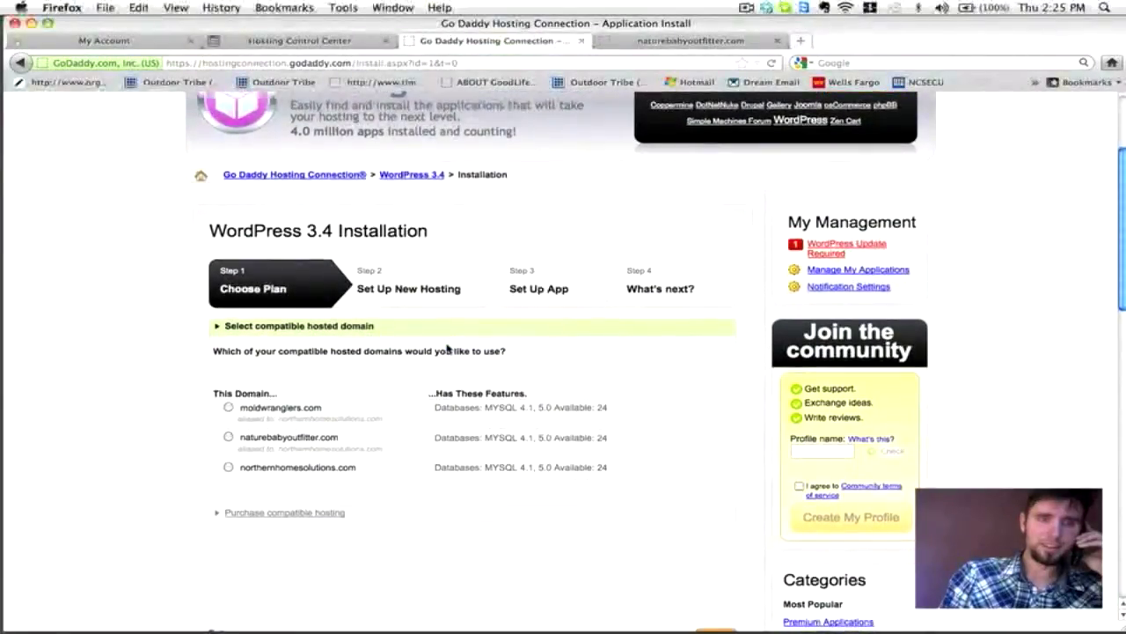
left_click(226, 437)
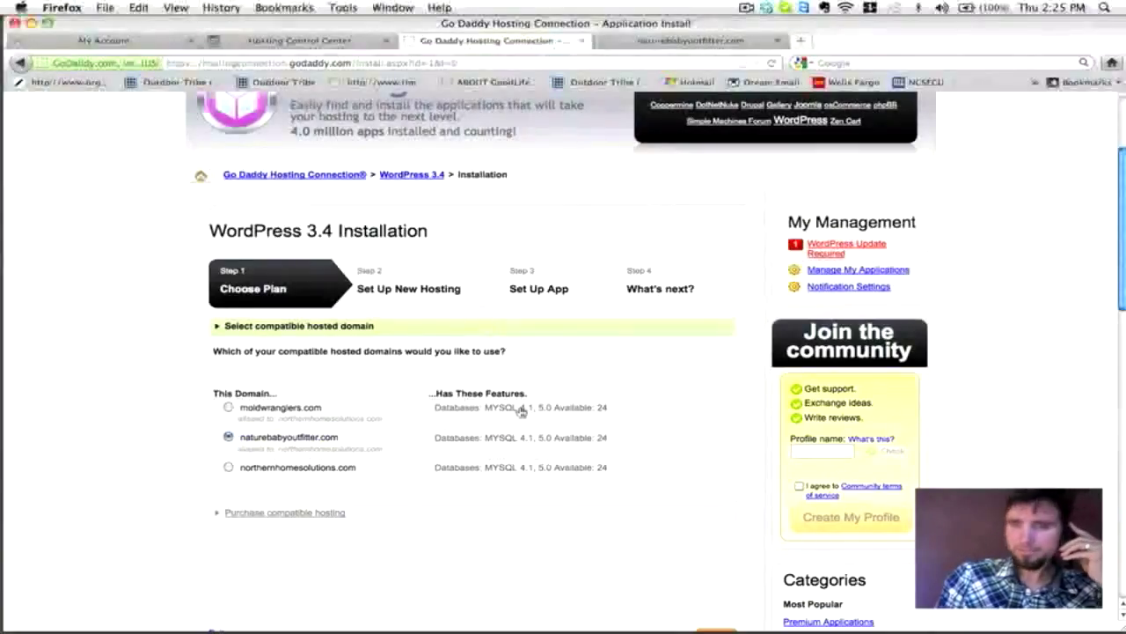
scroll(521, 412, "down", 2)
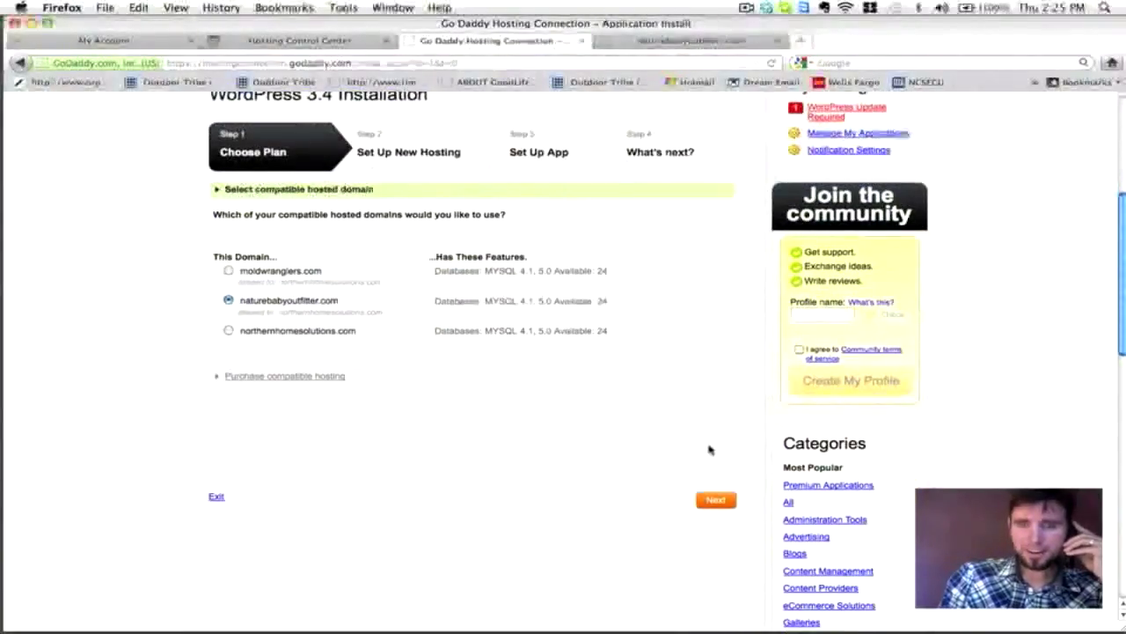
left_click(717, 500)
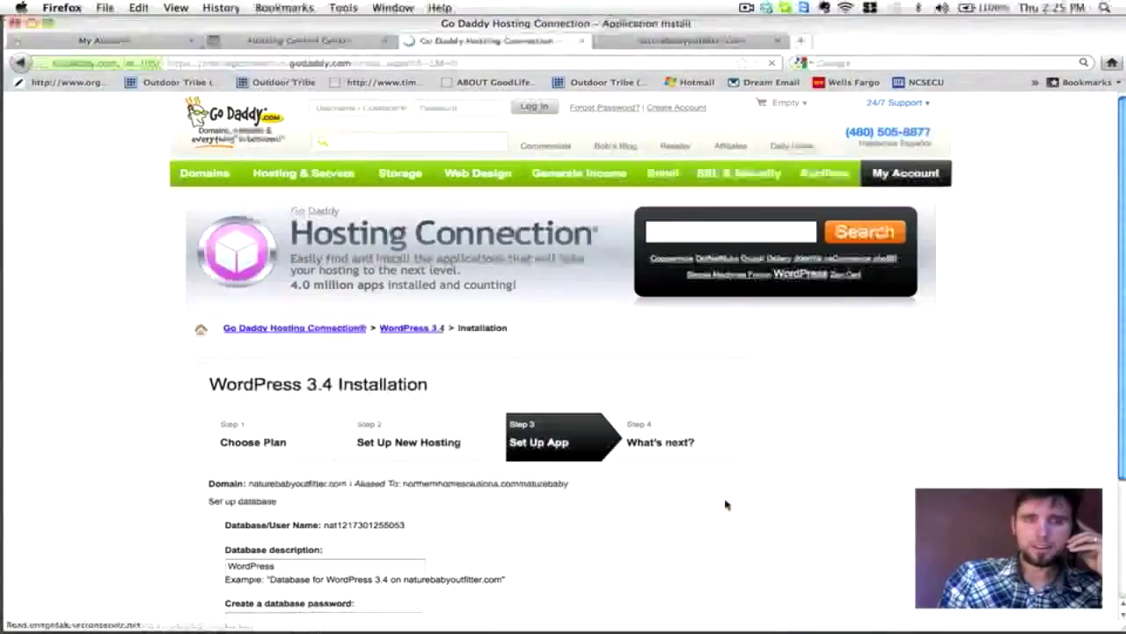
Prefix the database description so it reads 'Nature Baby Outfitter WordPress'
scroll(470, 380, "down", 5)
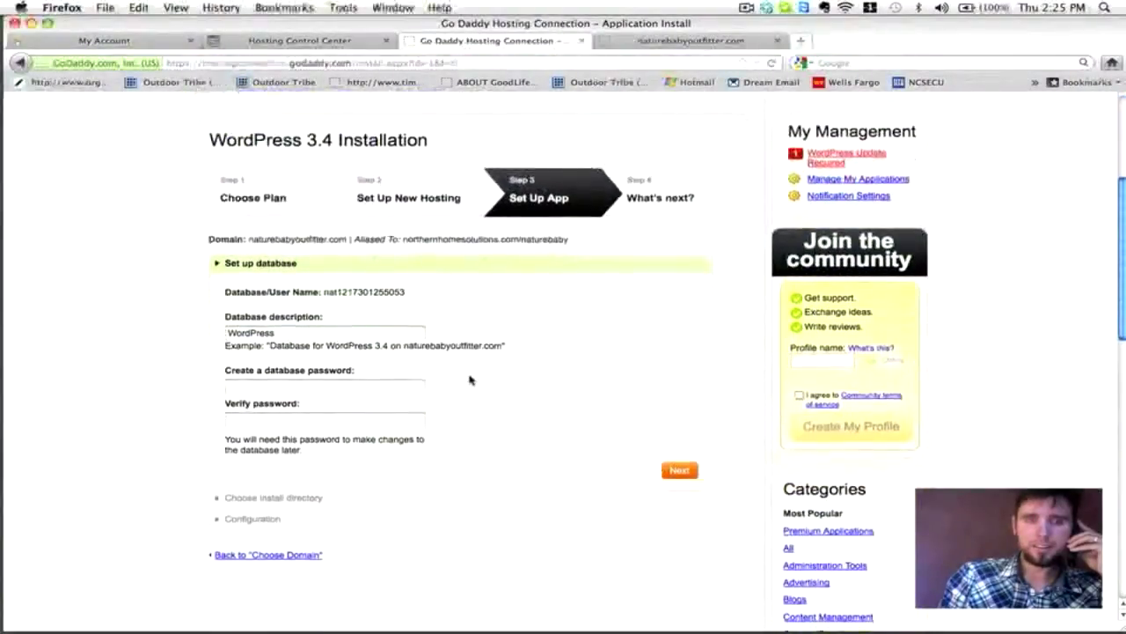
left_click(370, 384)
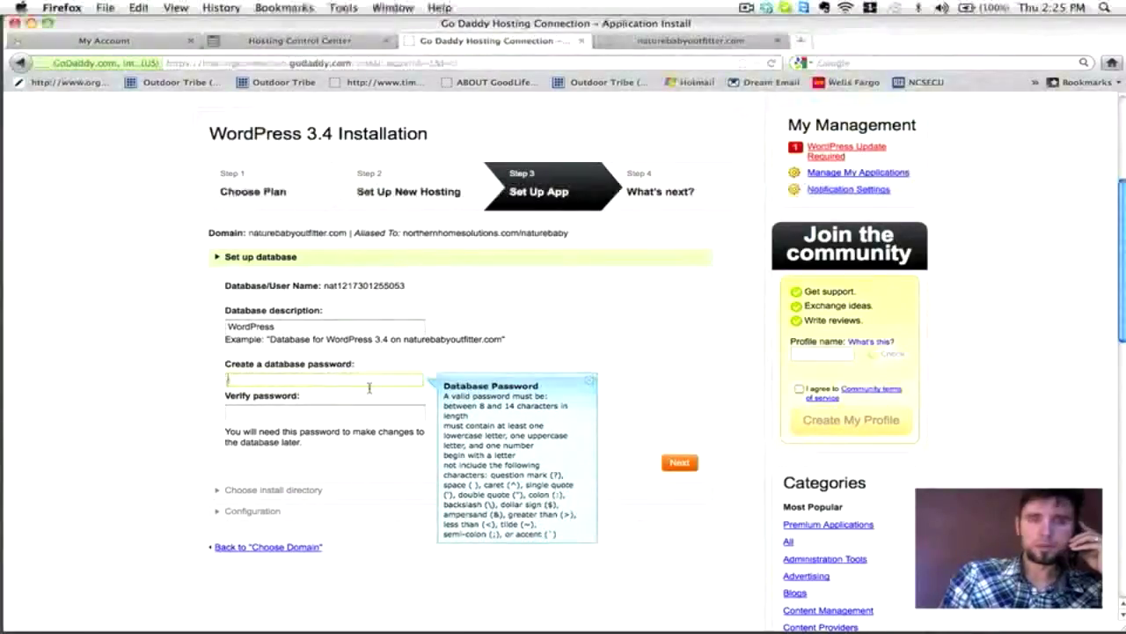
left_click(285, 327)
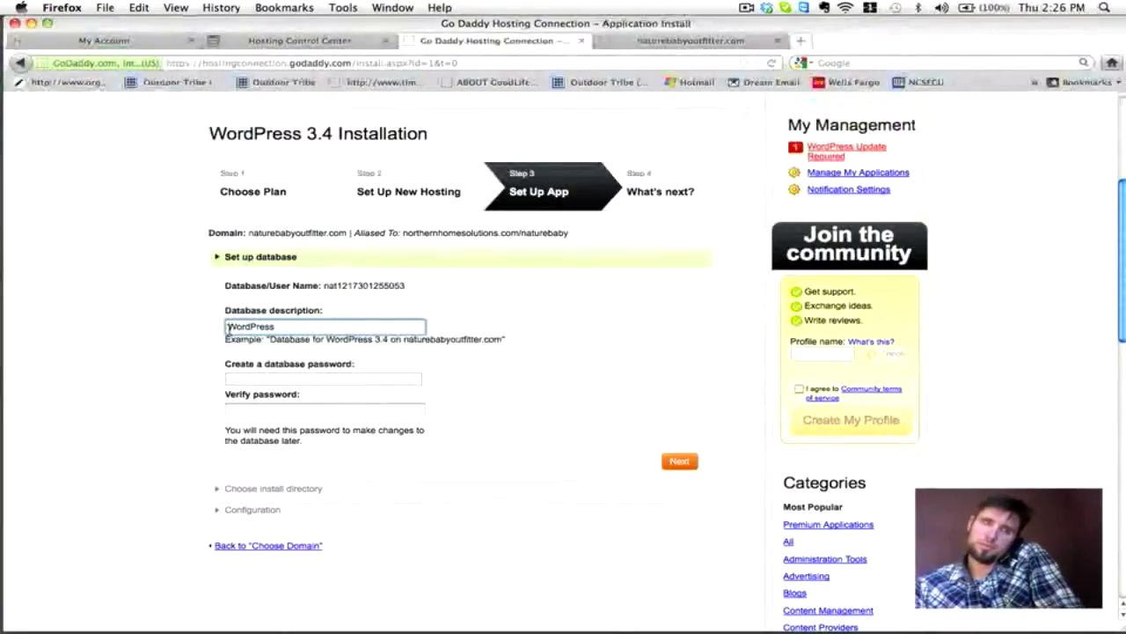
type("Natur")
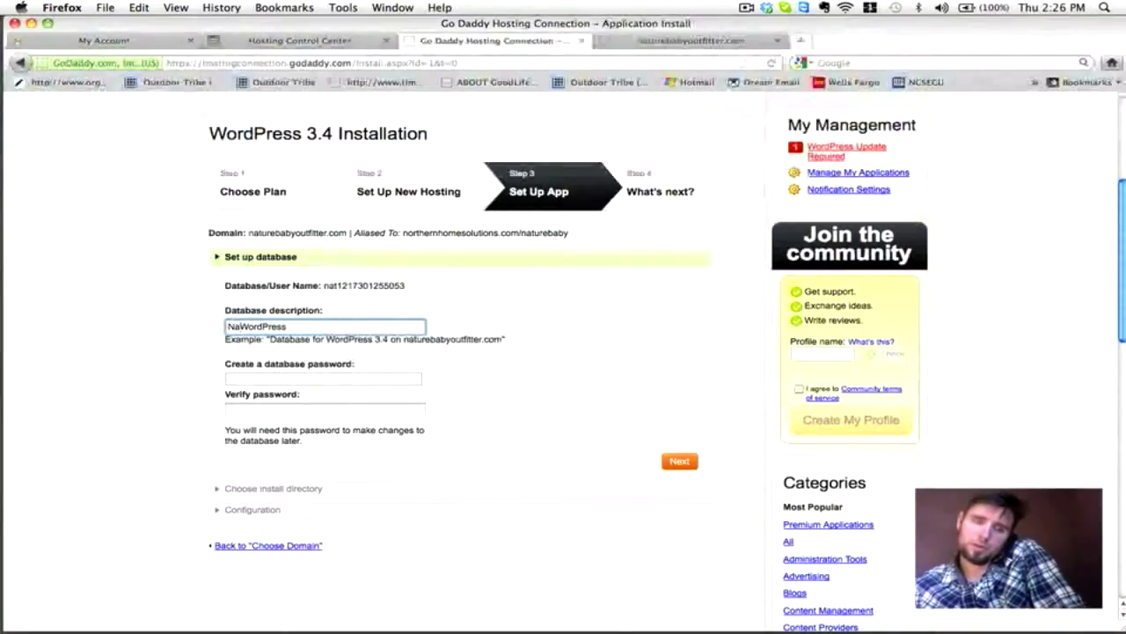
type("e ")
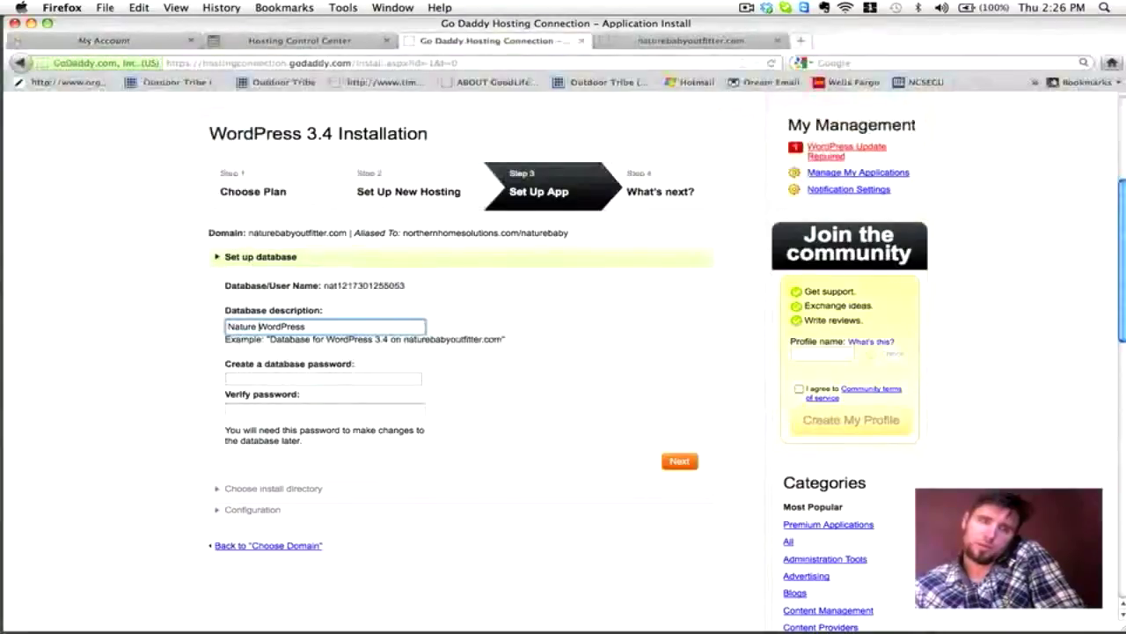
type("Baby")
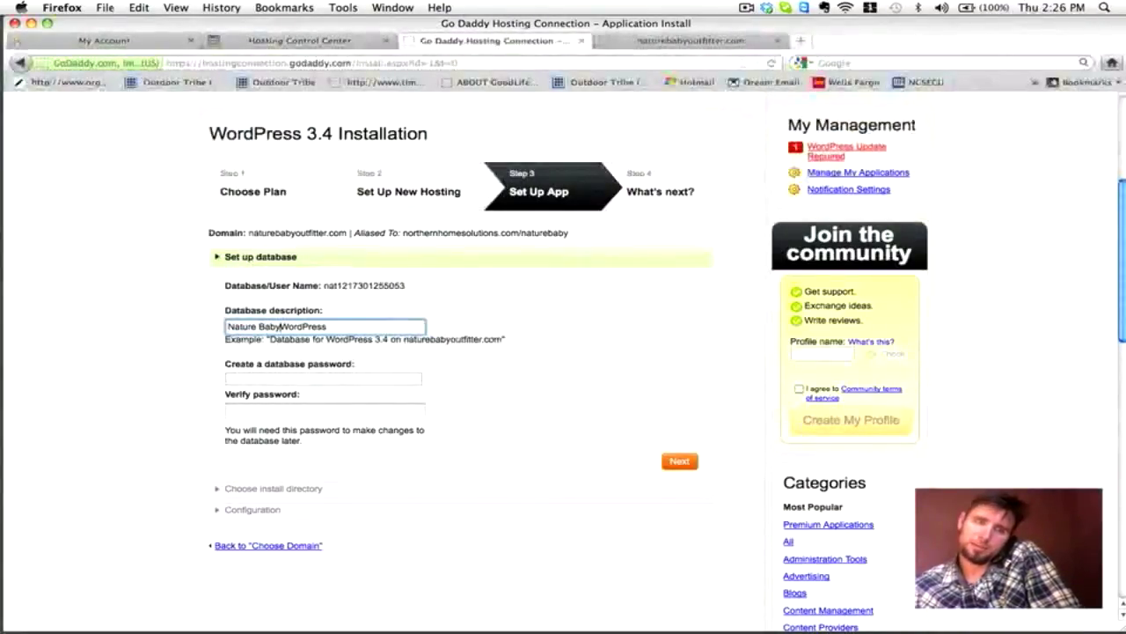
type(" Out")
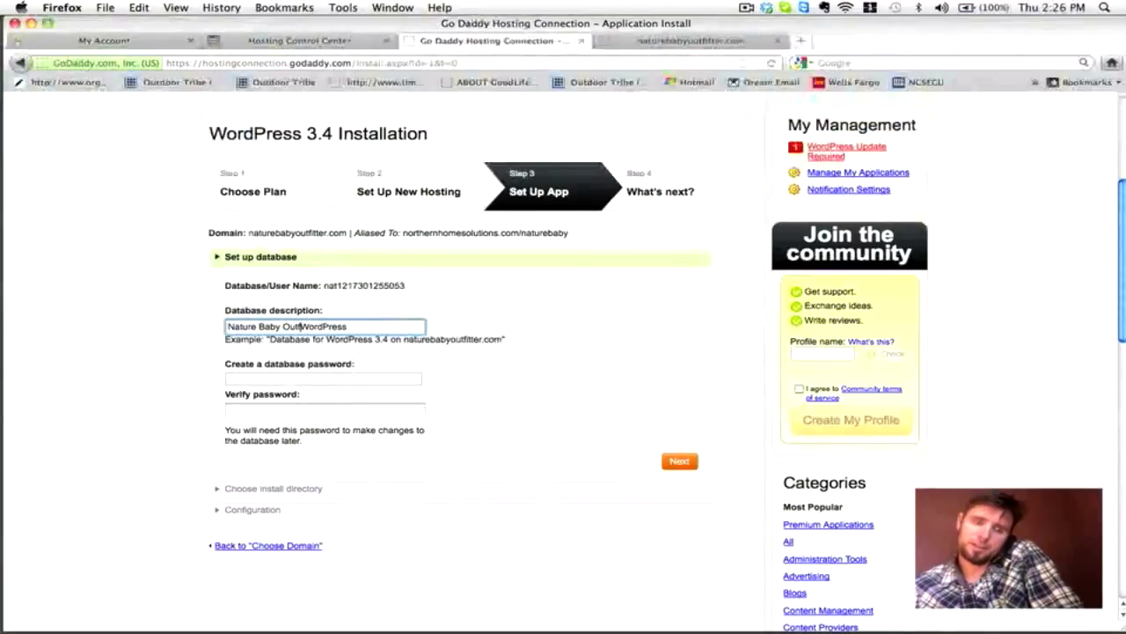
type("fitter")
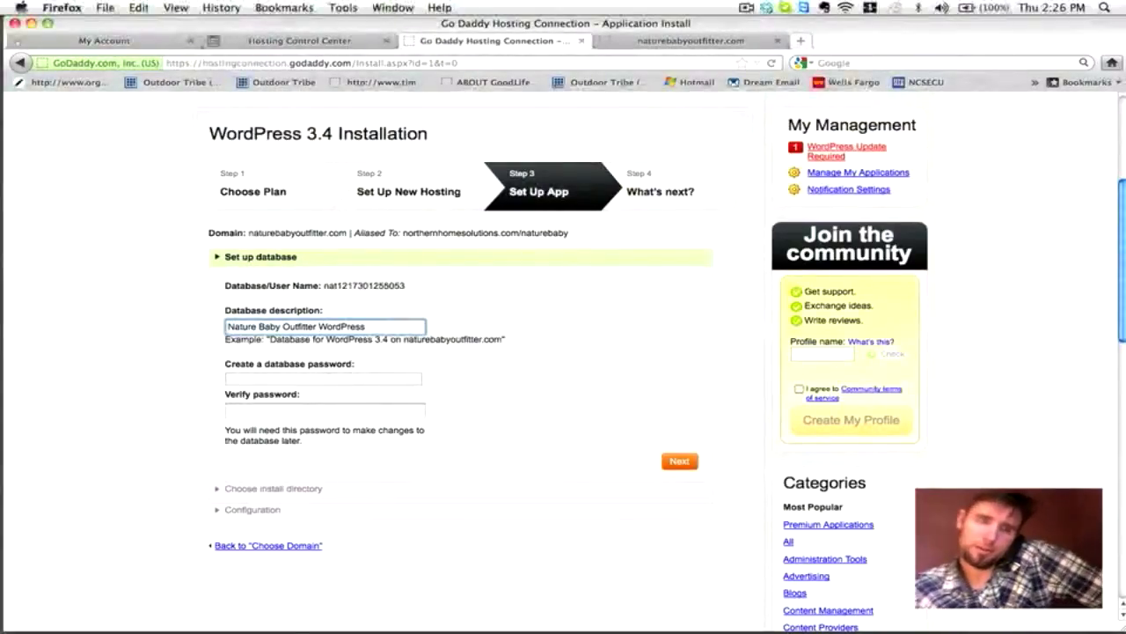
left_click(237, 379)
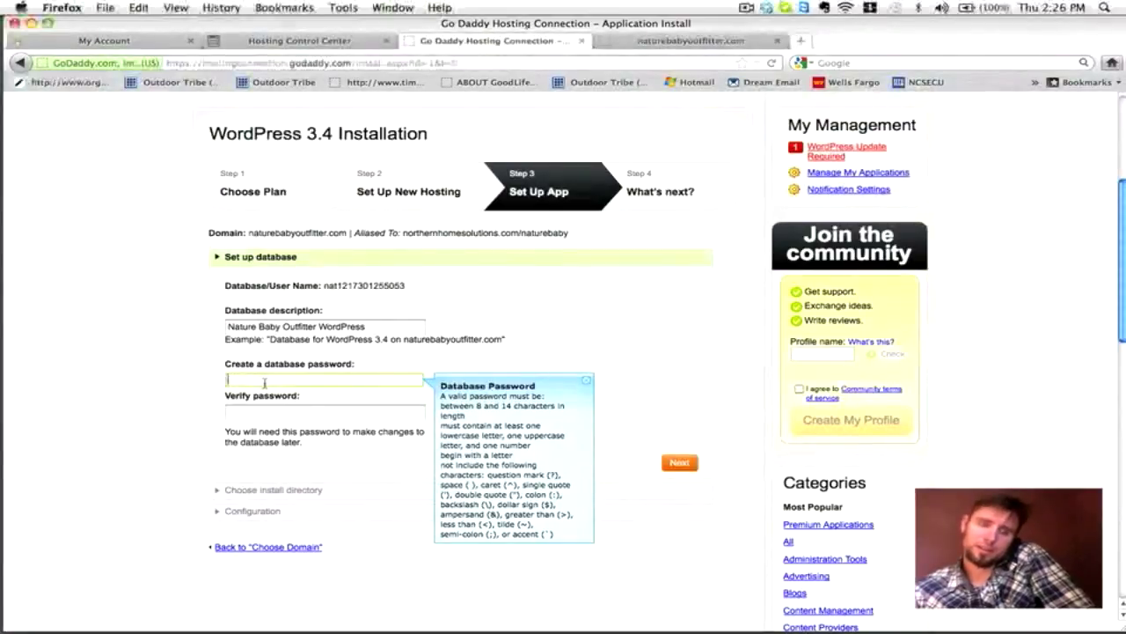
Enter and verify a database password, then submit the database setup step
type("****")
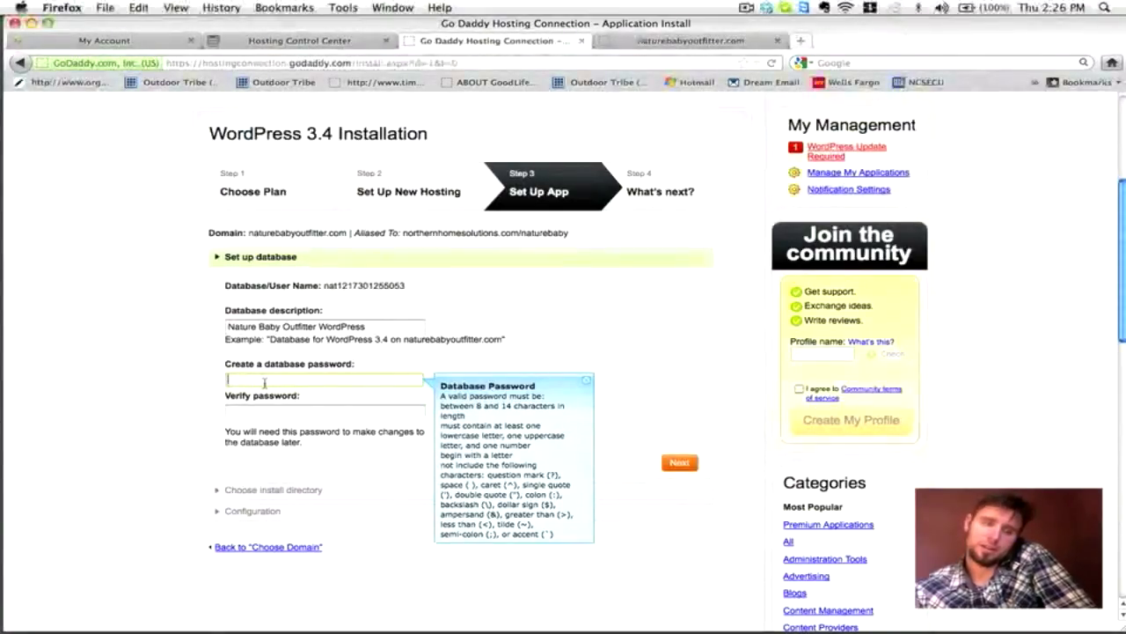
type("****")
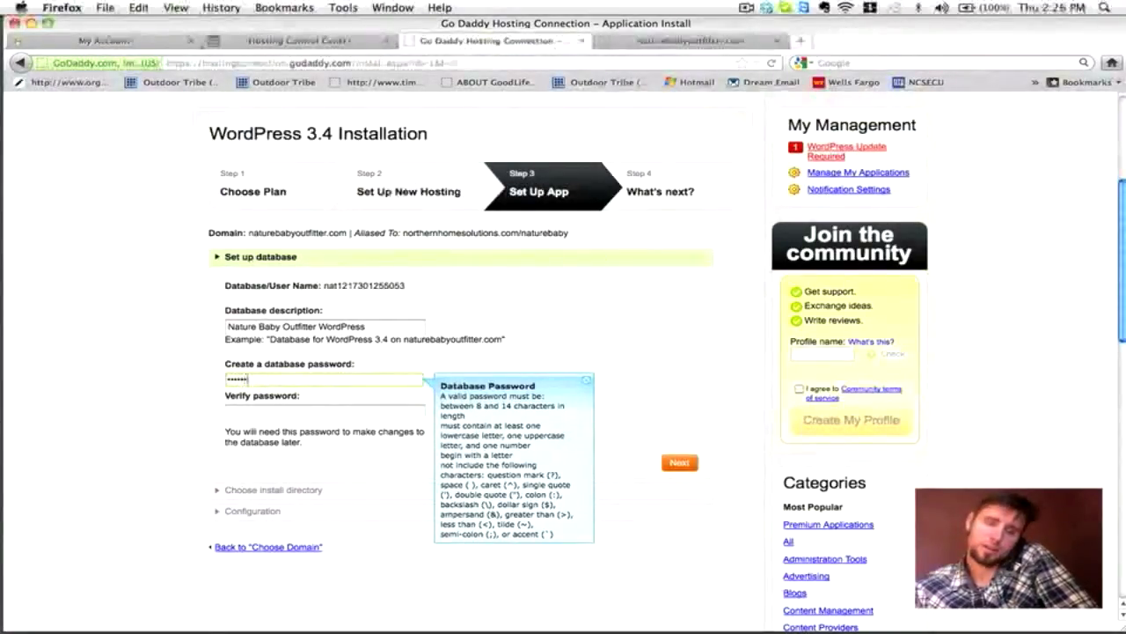
key("BackSpace")
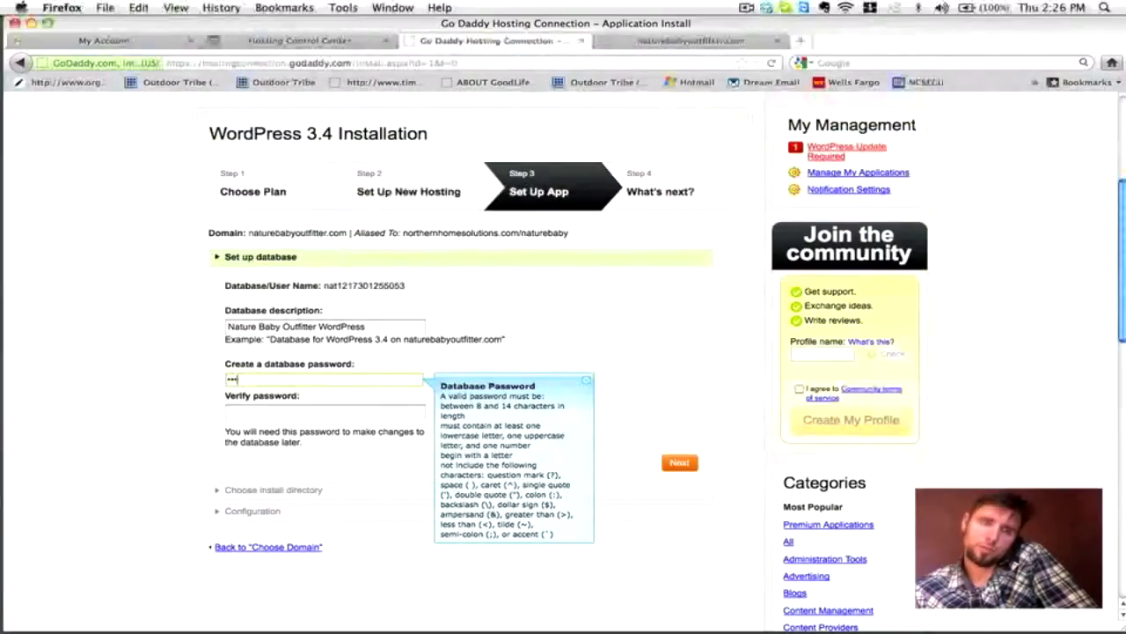
key("BackSpace")
key("BackSpace")
key("BackSpace")
type("****")
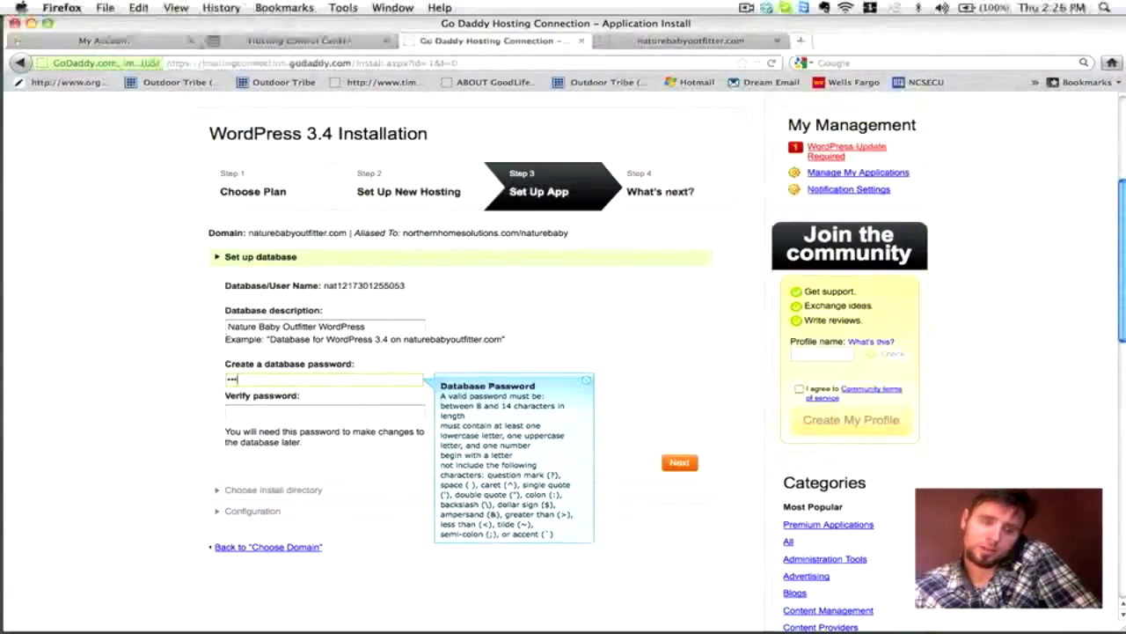
type("**")
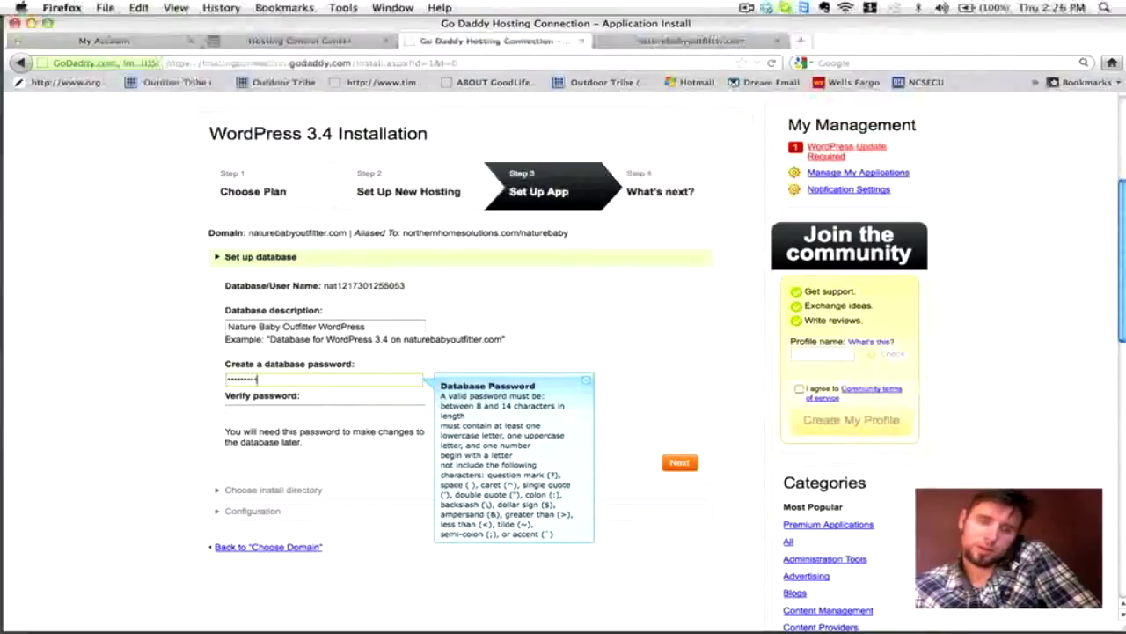
type("**")
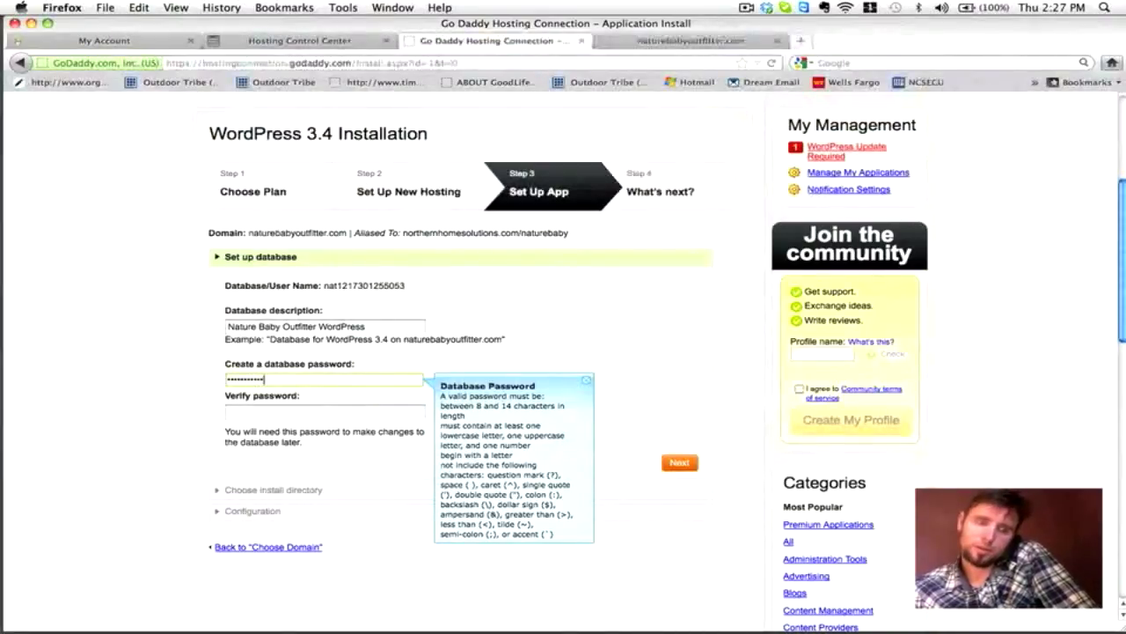
type("*")
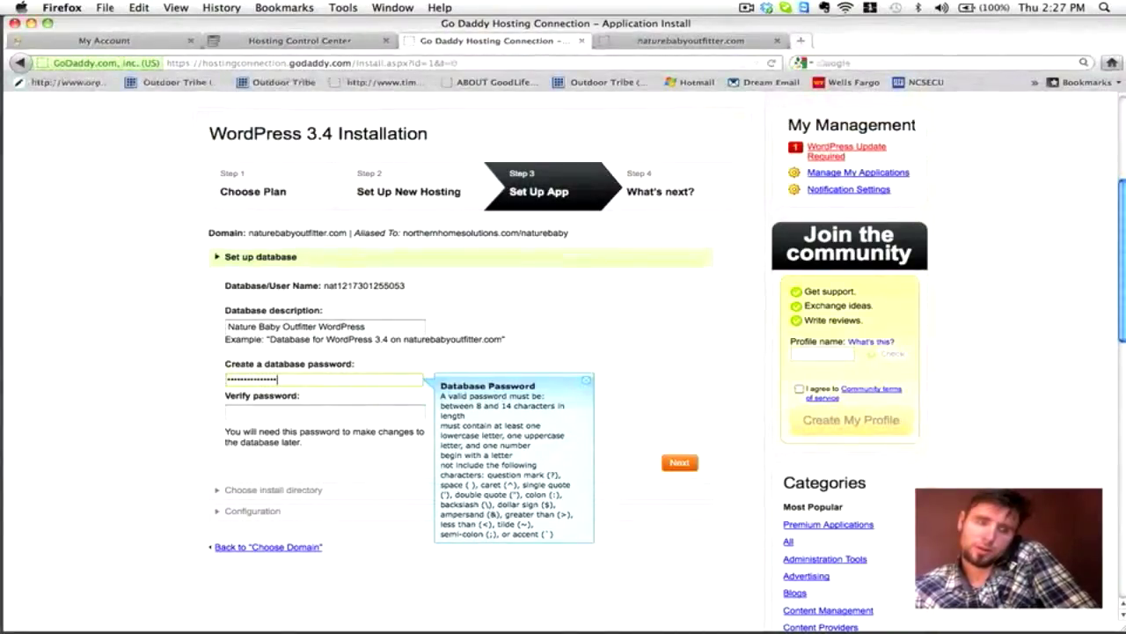
type("**")
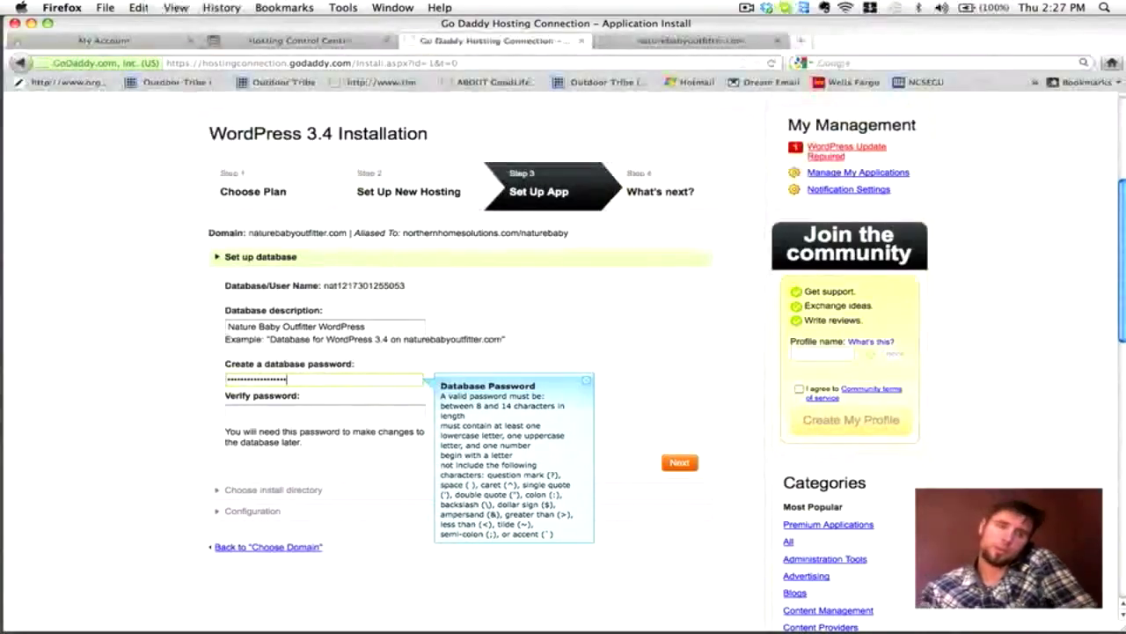
left_click(284, 410)
type("•")
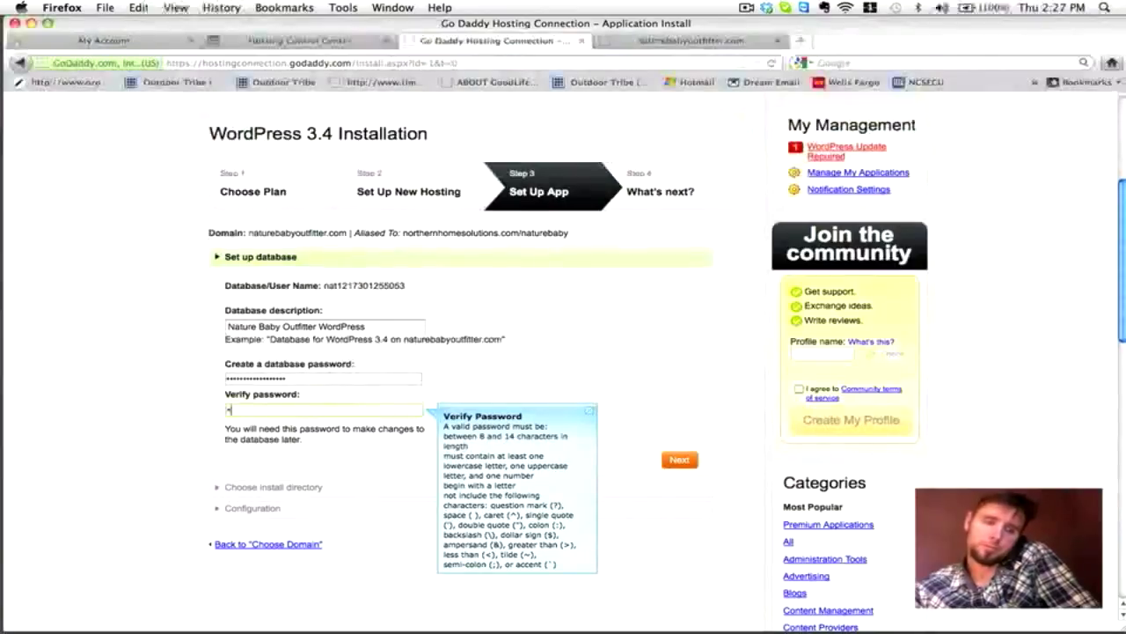
type("••••••••")
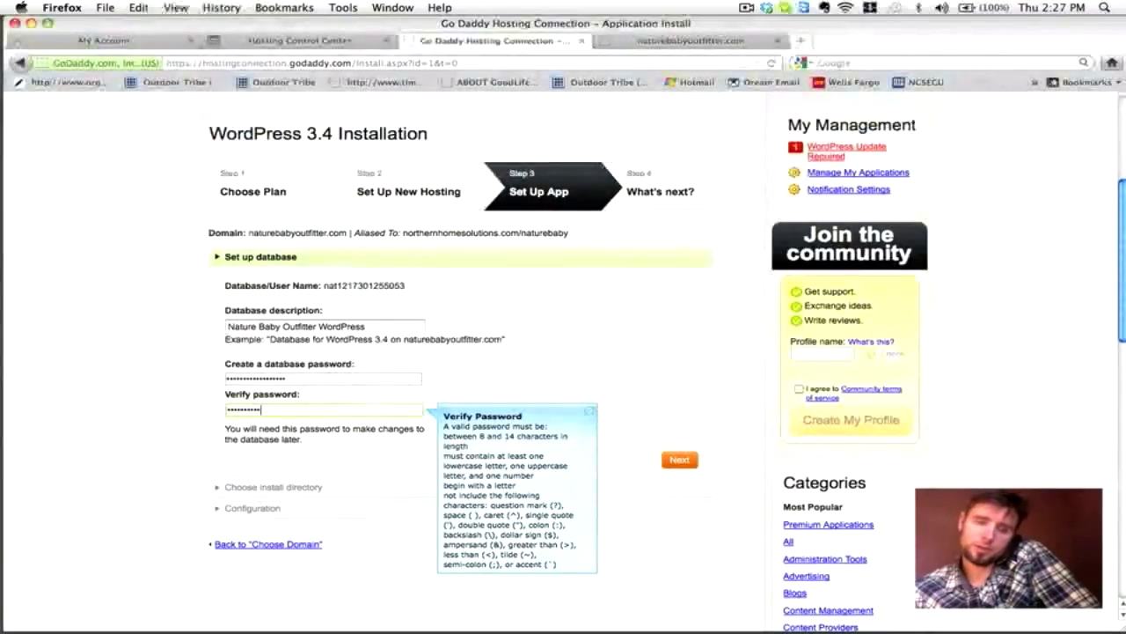
type("••")
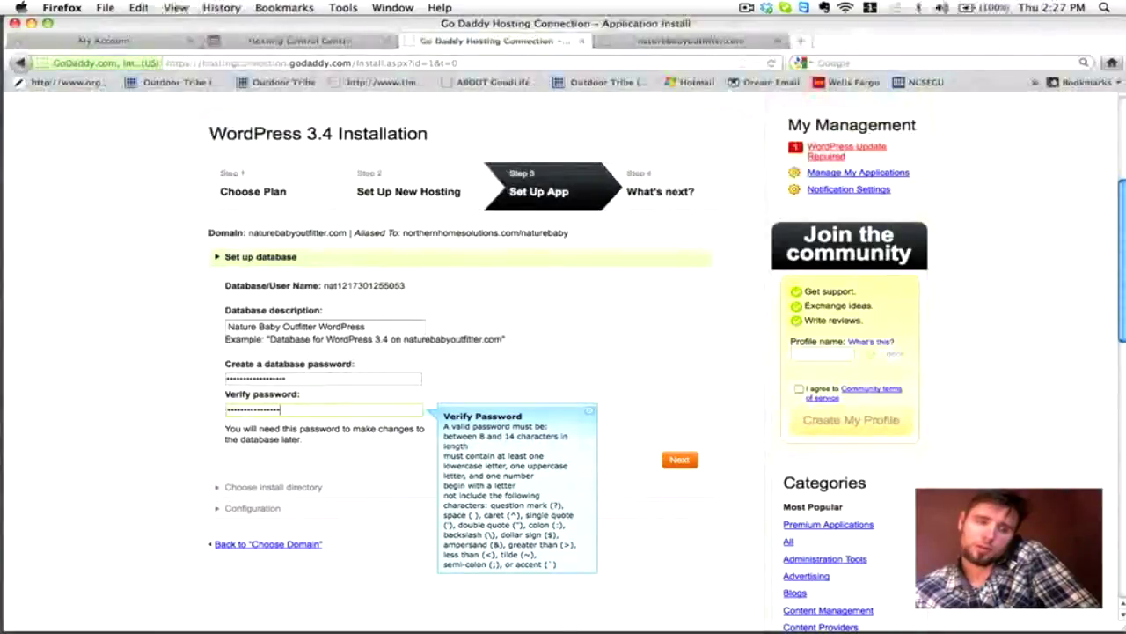
type("•••")
left_click(688, 459)
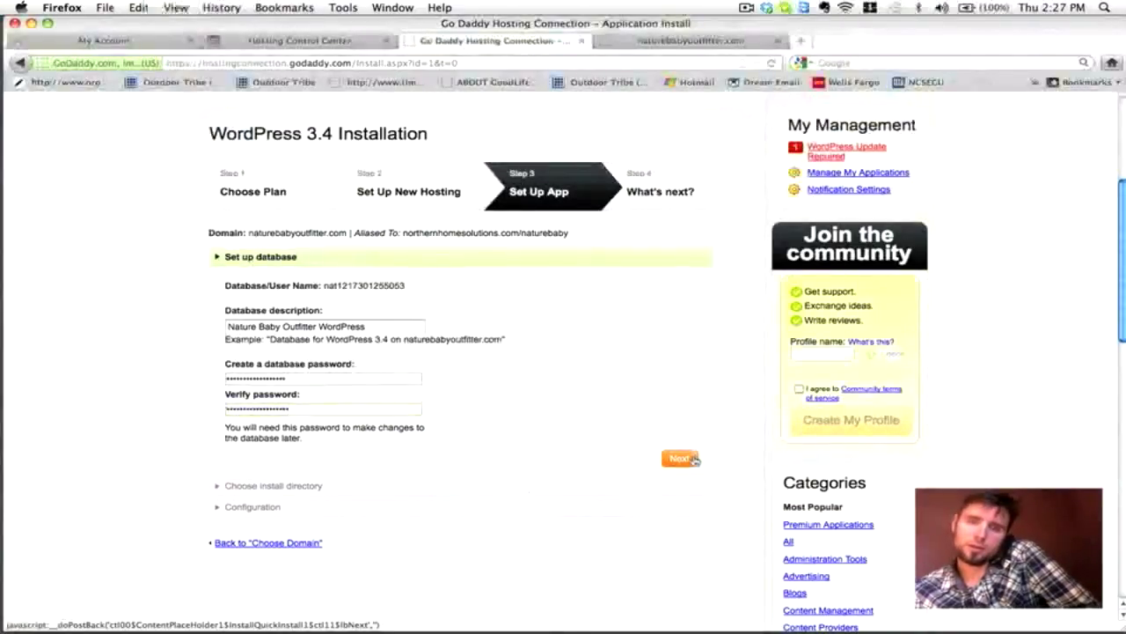
Replace the database password with a new one, confirm it, and resubmit
left_click(304, 397)
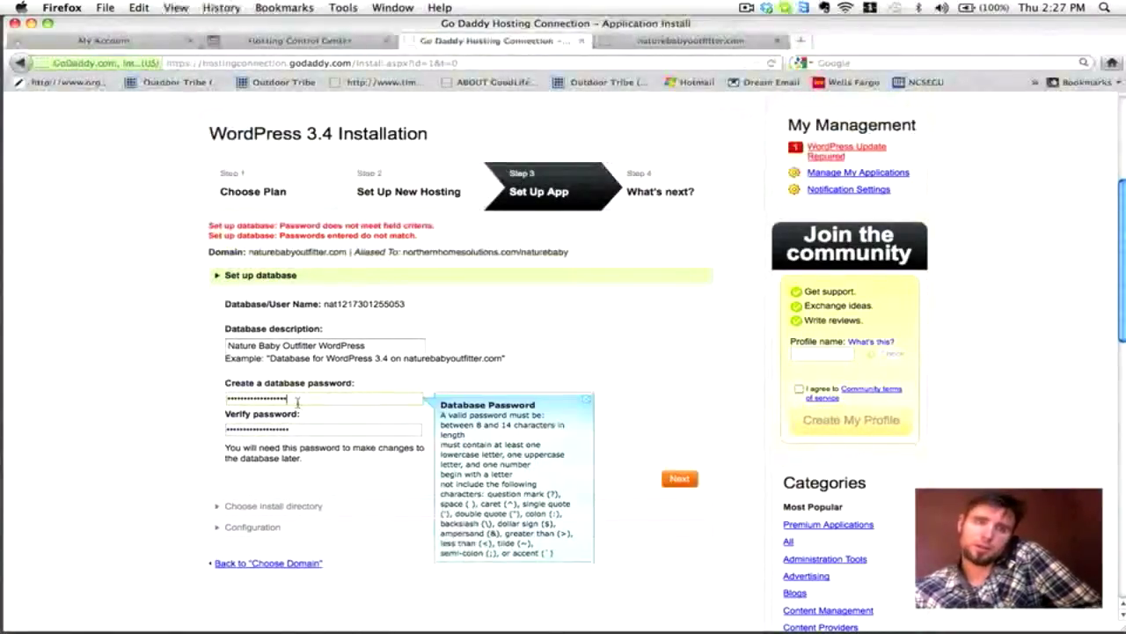
key("super+a")
key("BackSpace")
type("•••••••")
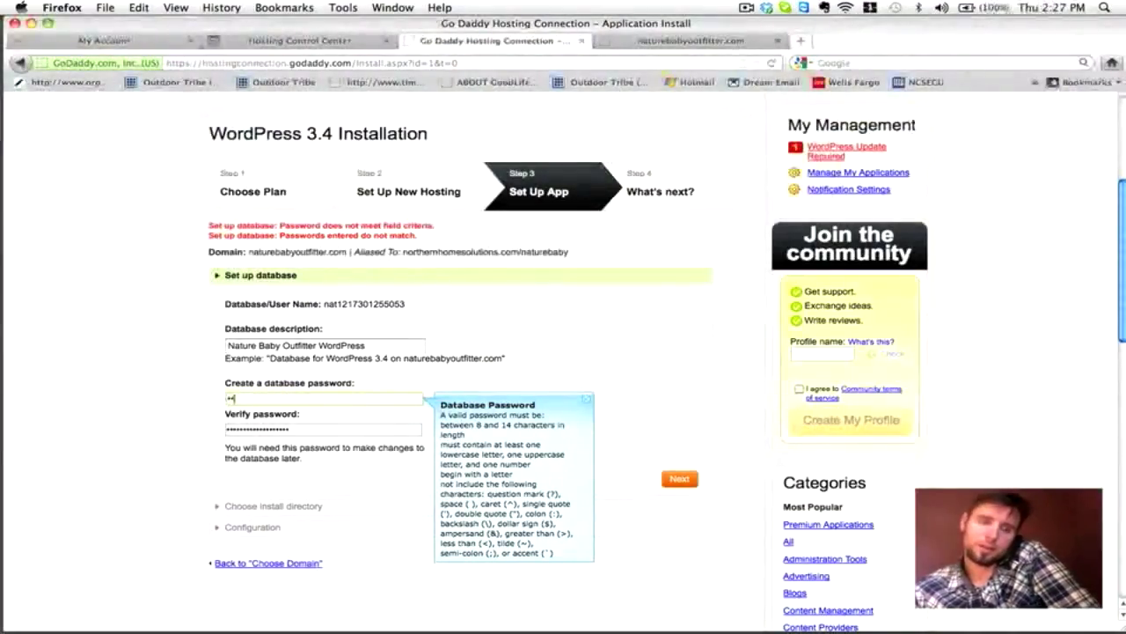
type("•••••••")
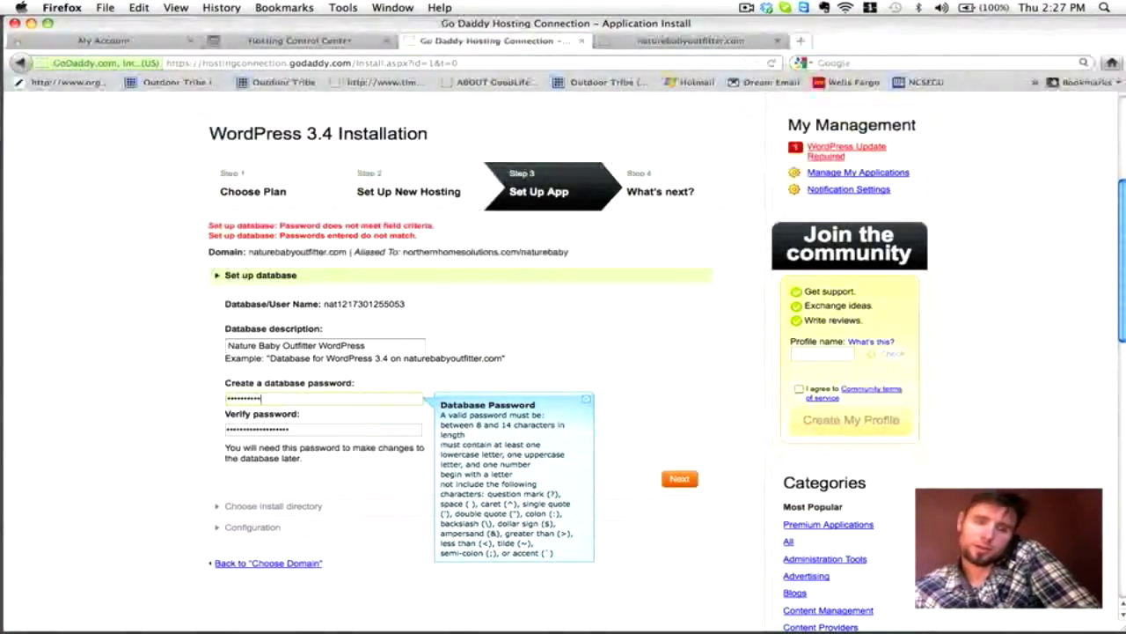
type("•••")
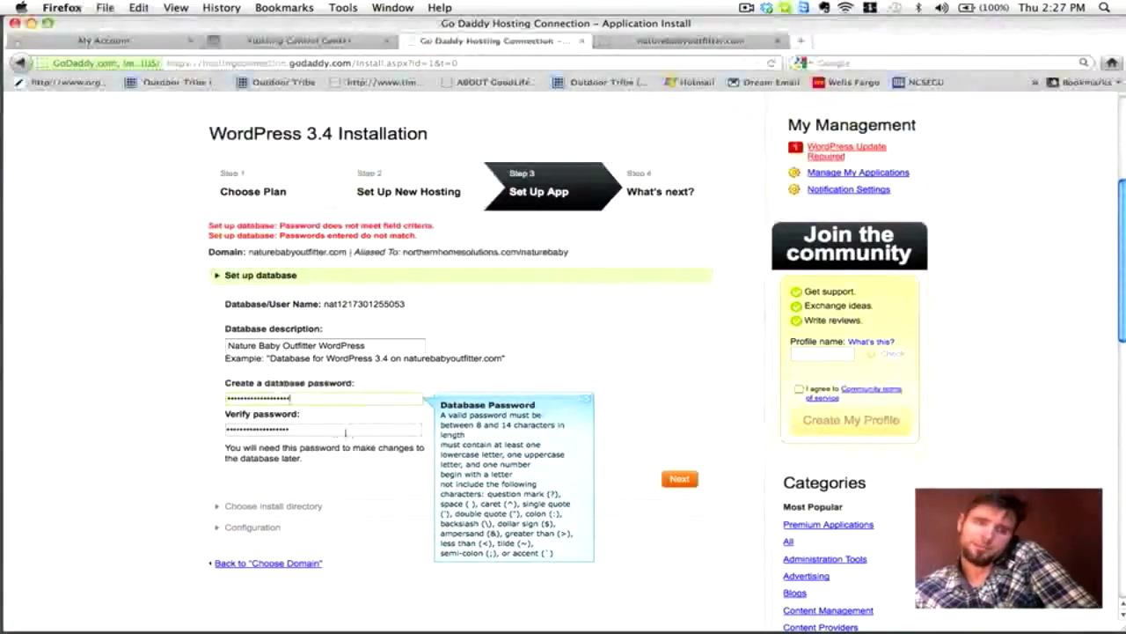
key("Tab")
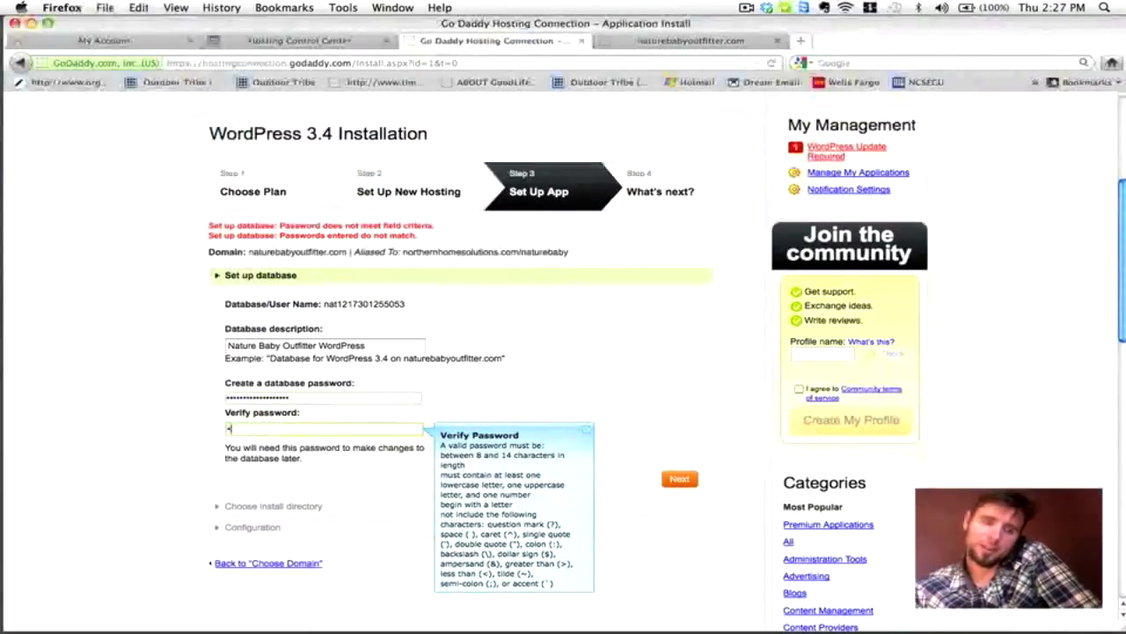
type("•••••")
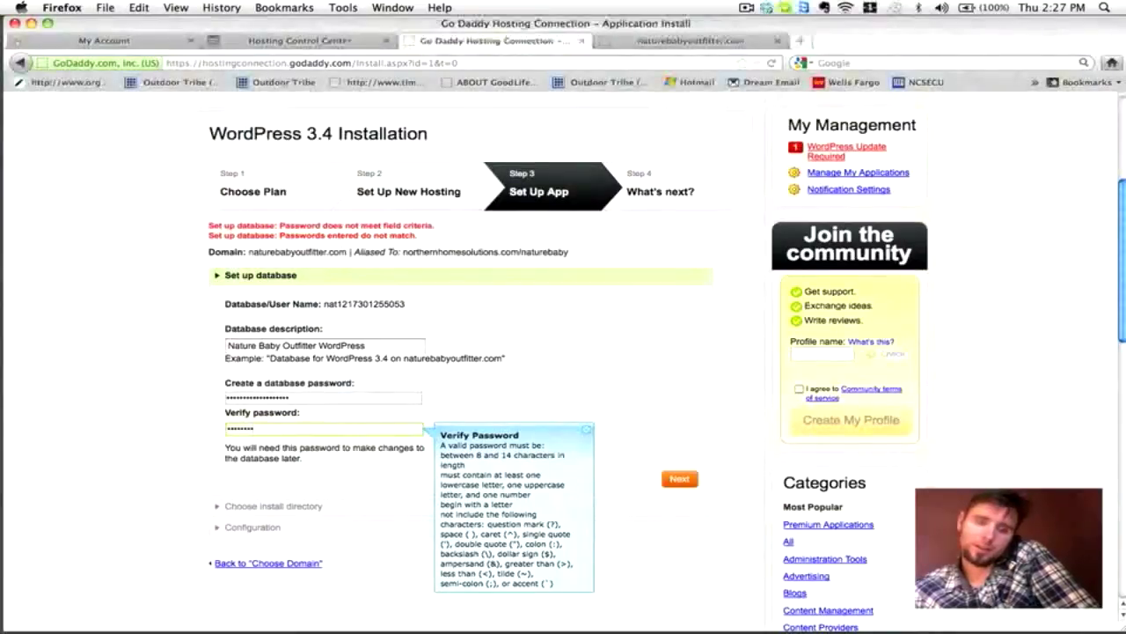
type("••••••")
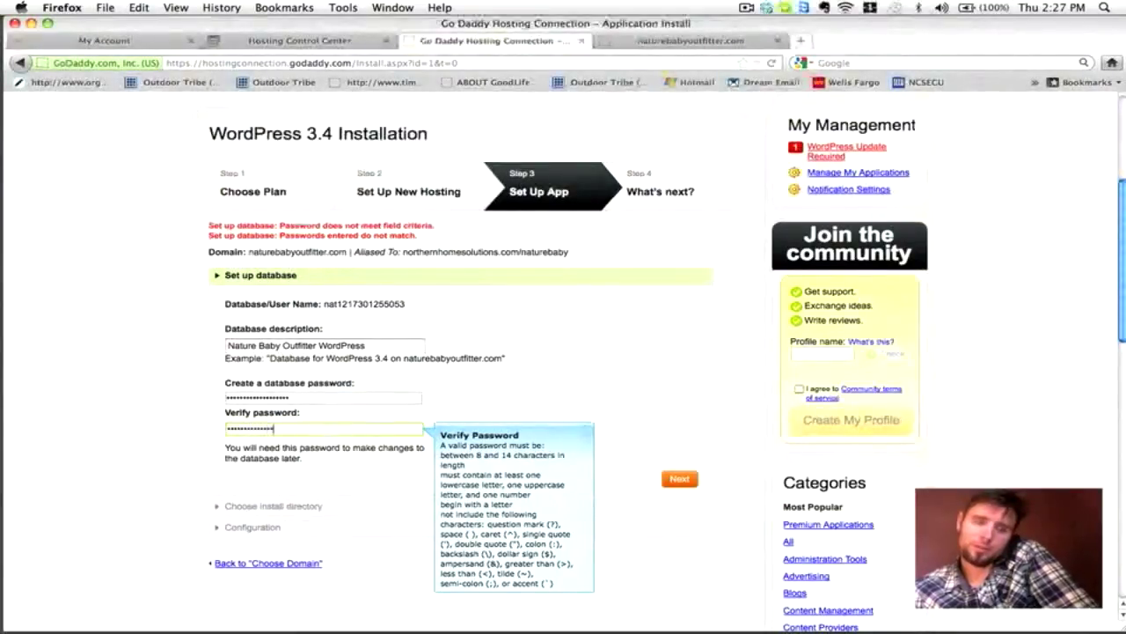
type("••")
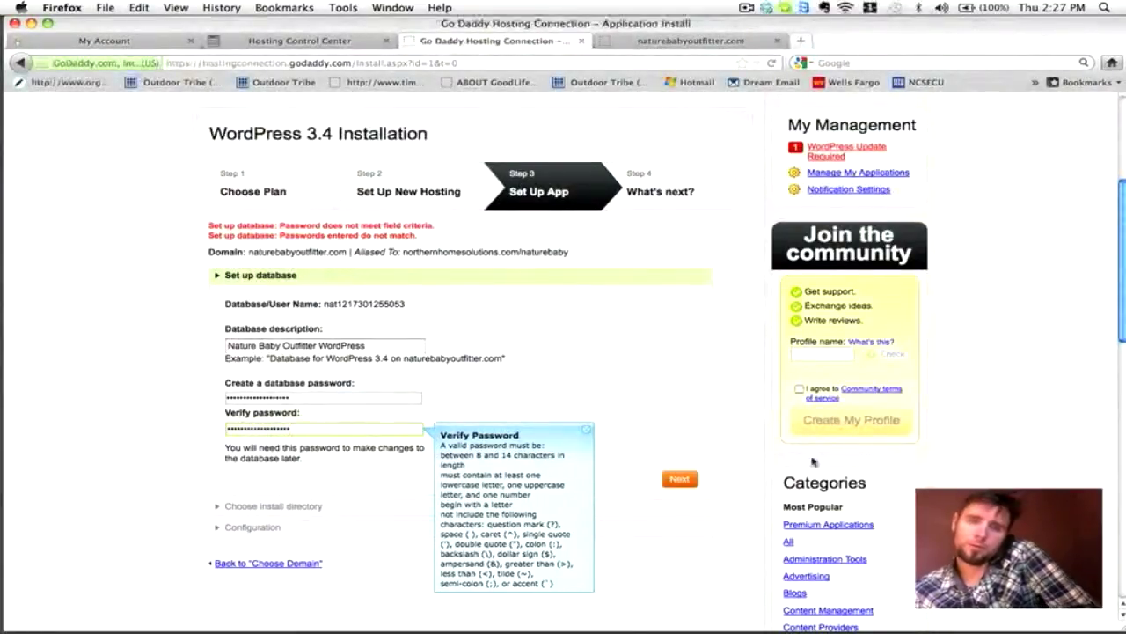
left_click(680, 481)
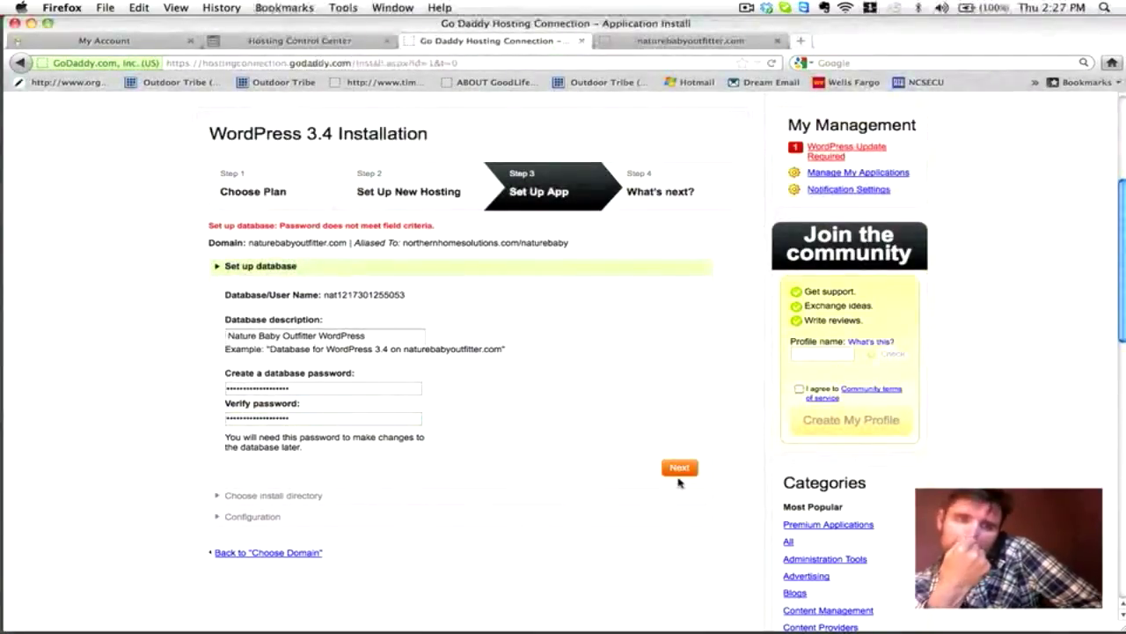
Clear both password fields, re-enter a matching password, and continue to install directory selection
left_click(315, 390)
left_click_drag(298, 389, 226, 390)
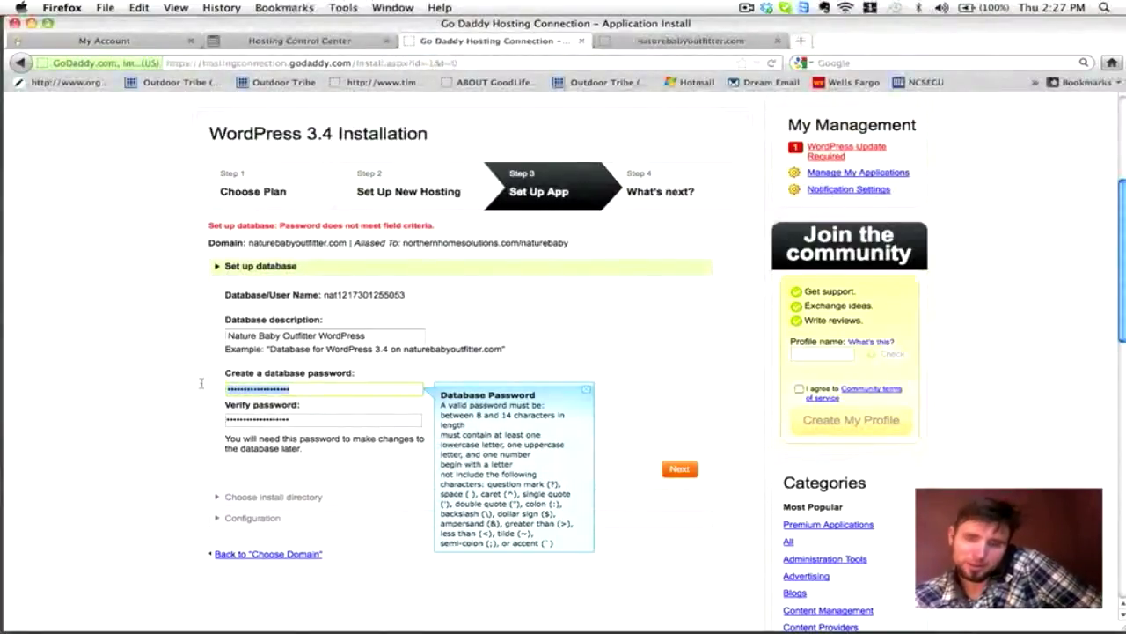
key("BackSpace")
left_click_drag(338, 426, 188, 426)
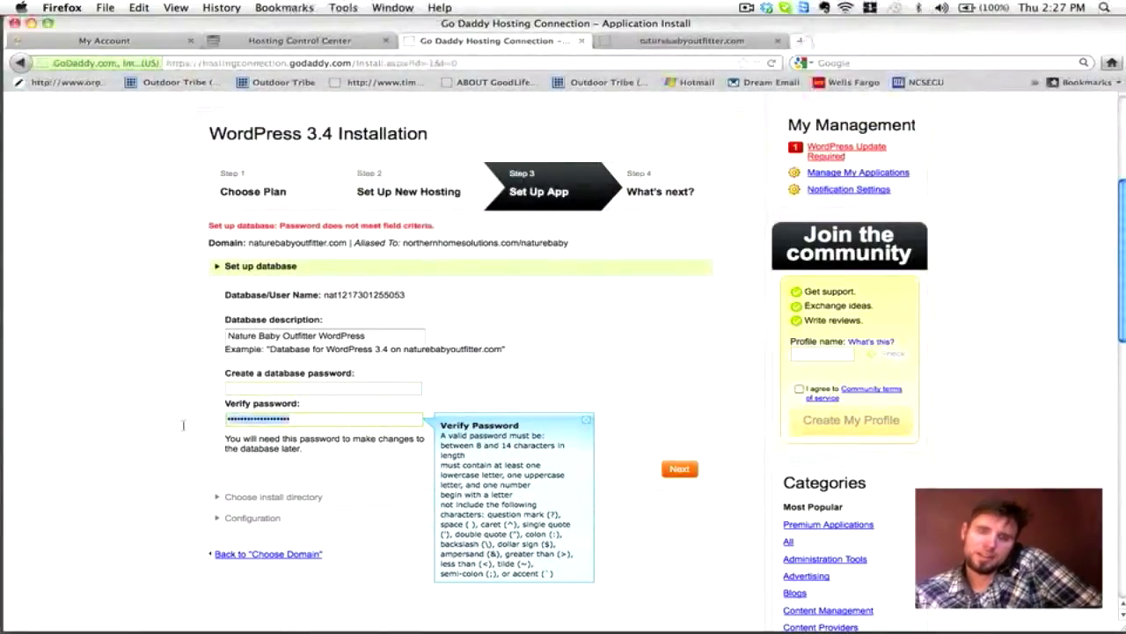
key("BackSpace")
left_click(235, 393)
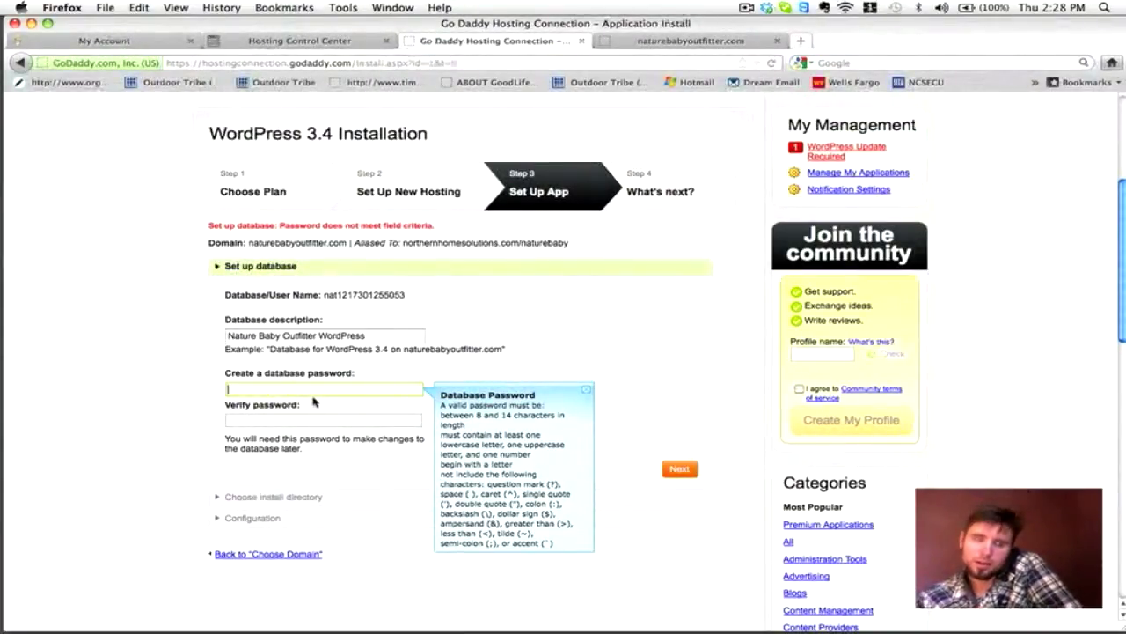
type("••••")
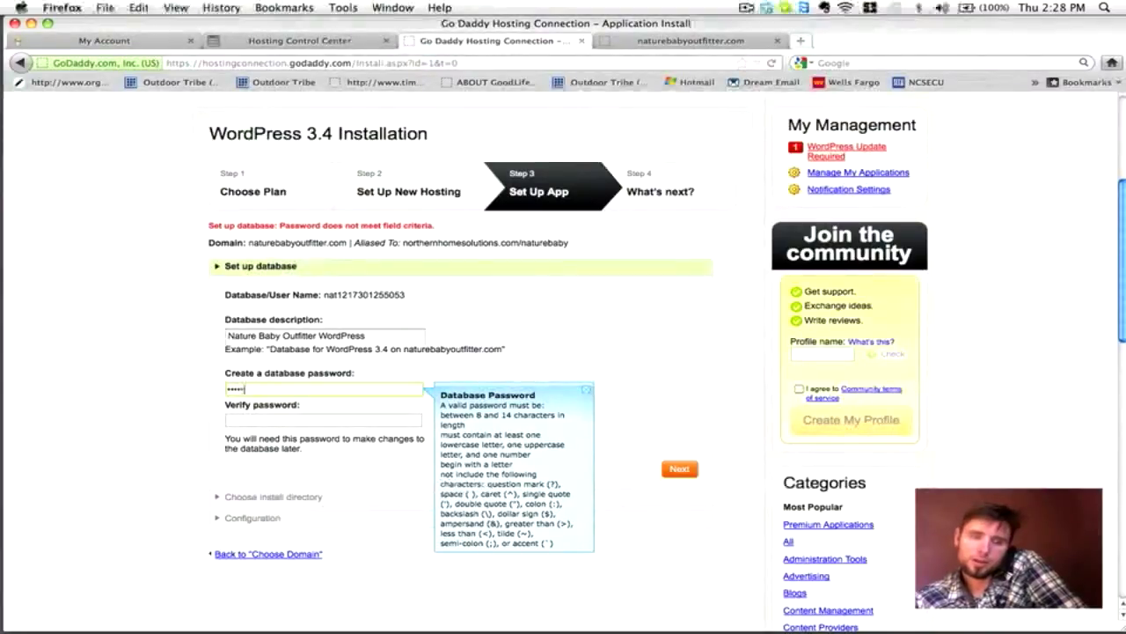
type("••••••••••")
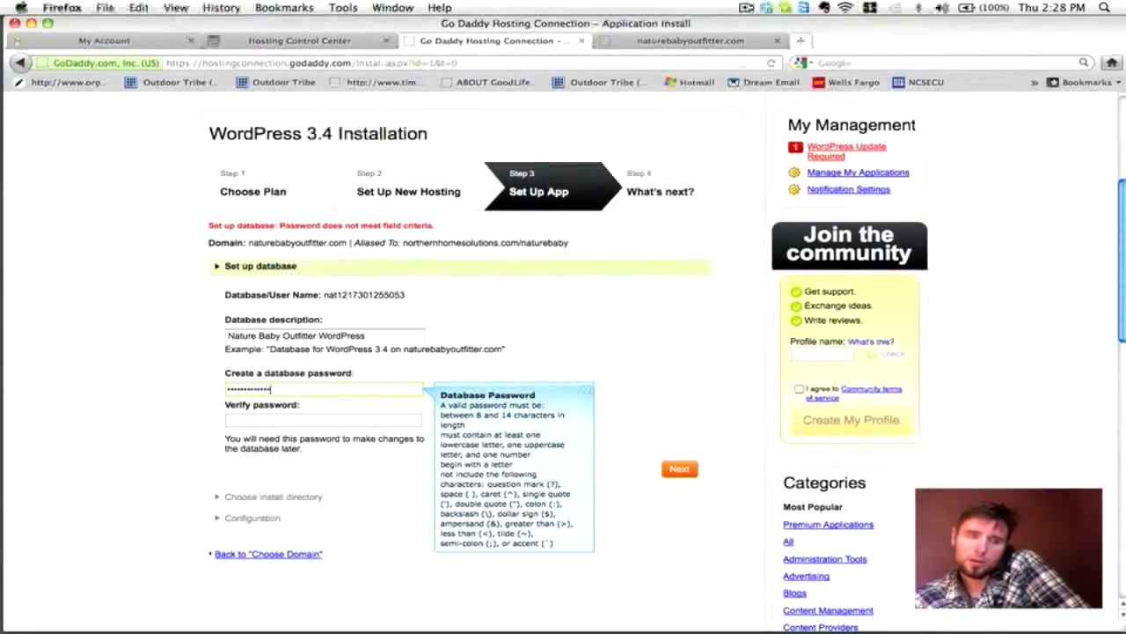
left_click(288, 416)
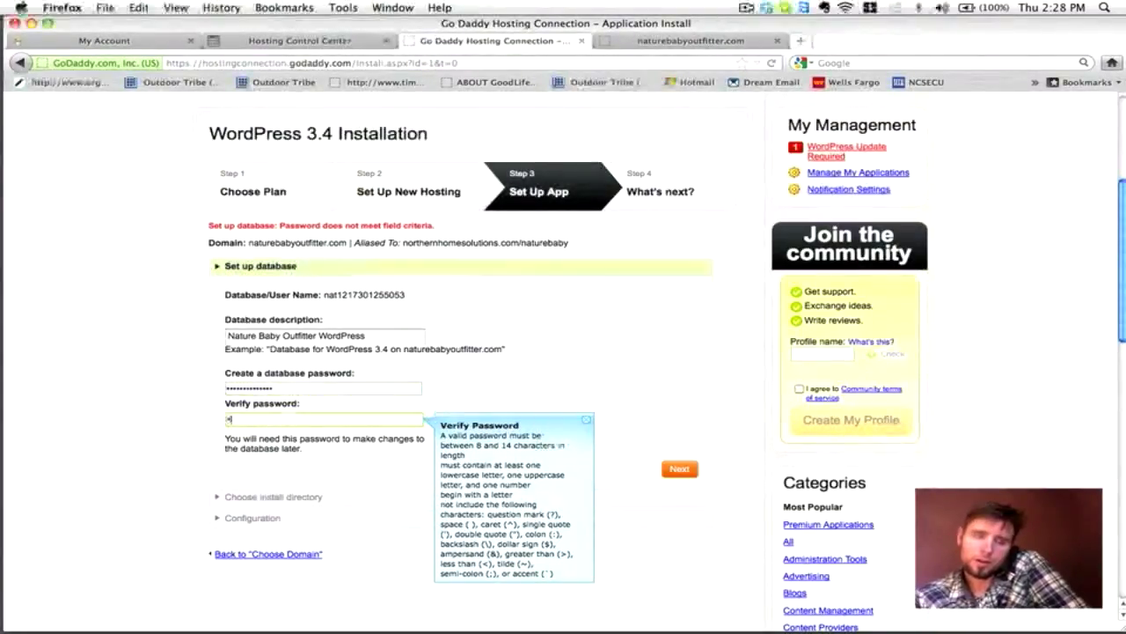
type("•••••••")
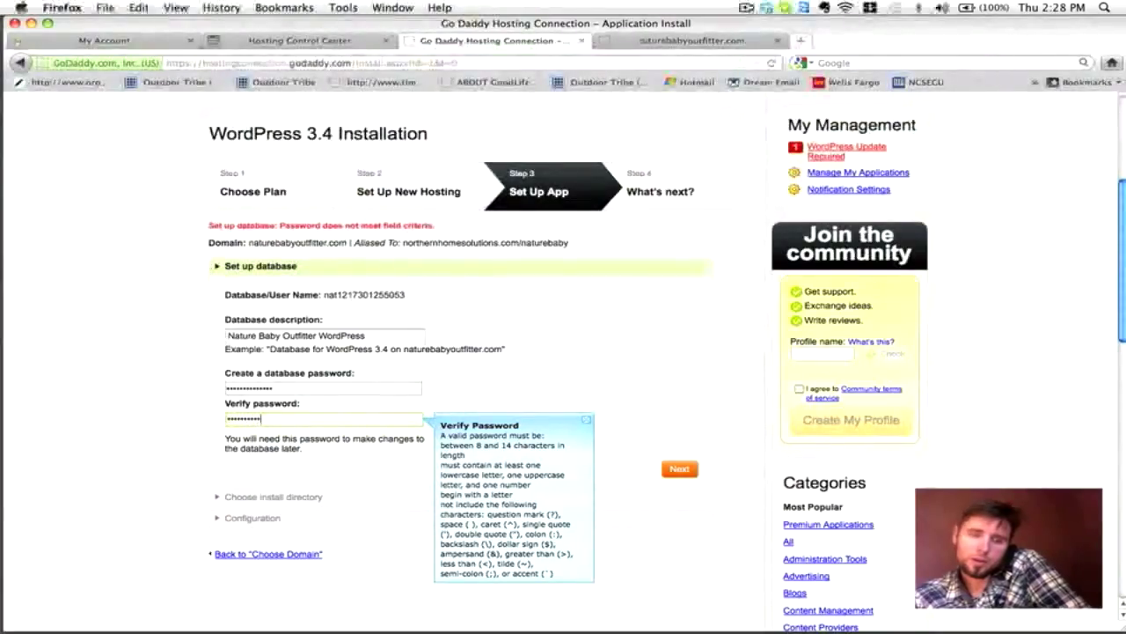
type("••••")
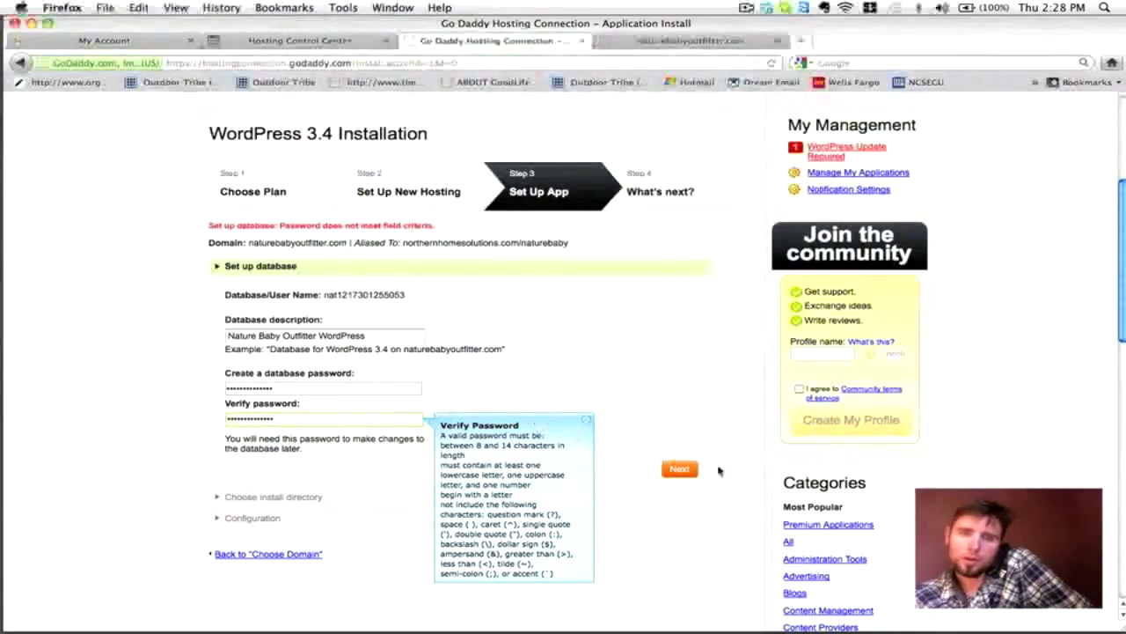
left_click(679, 469)
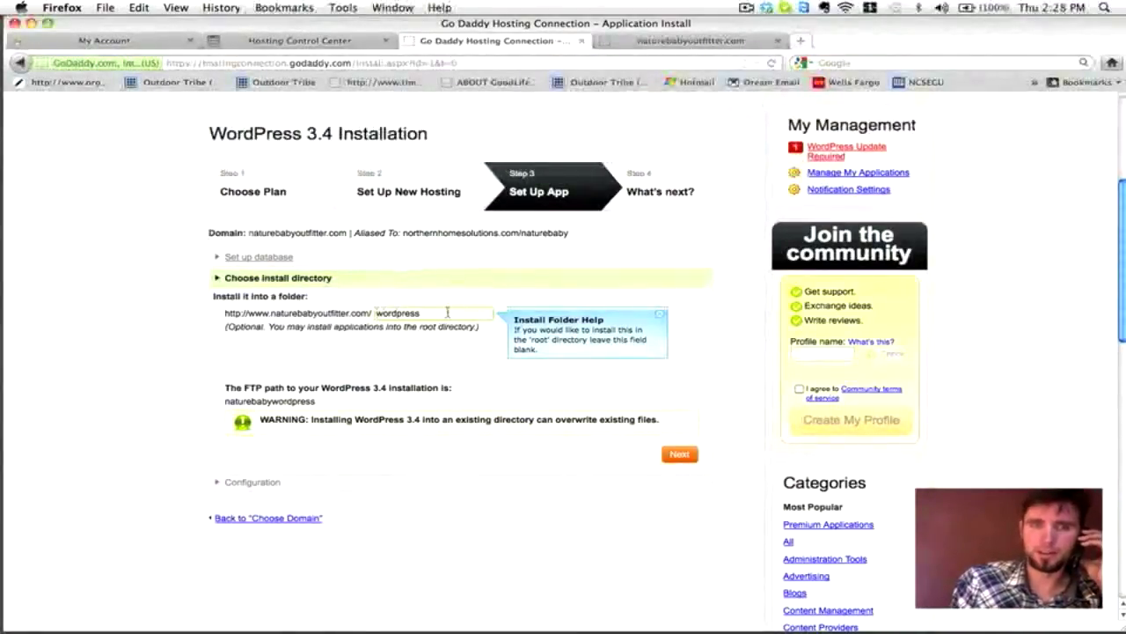
Clear the default 'wordpress' install folder so WordPress installs in the site root, then continue
left_click_drag(447, 311, 369, 303)
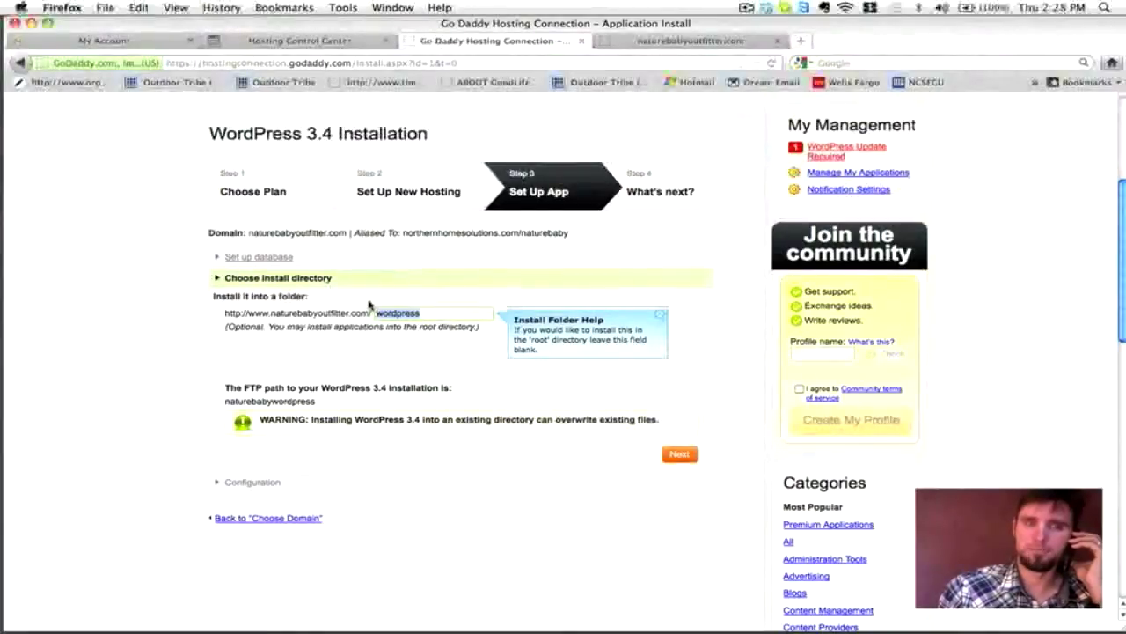
key("BackSpace")
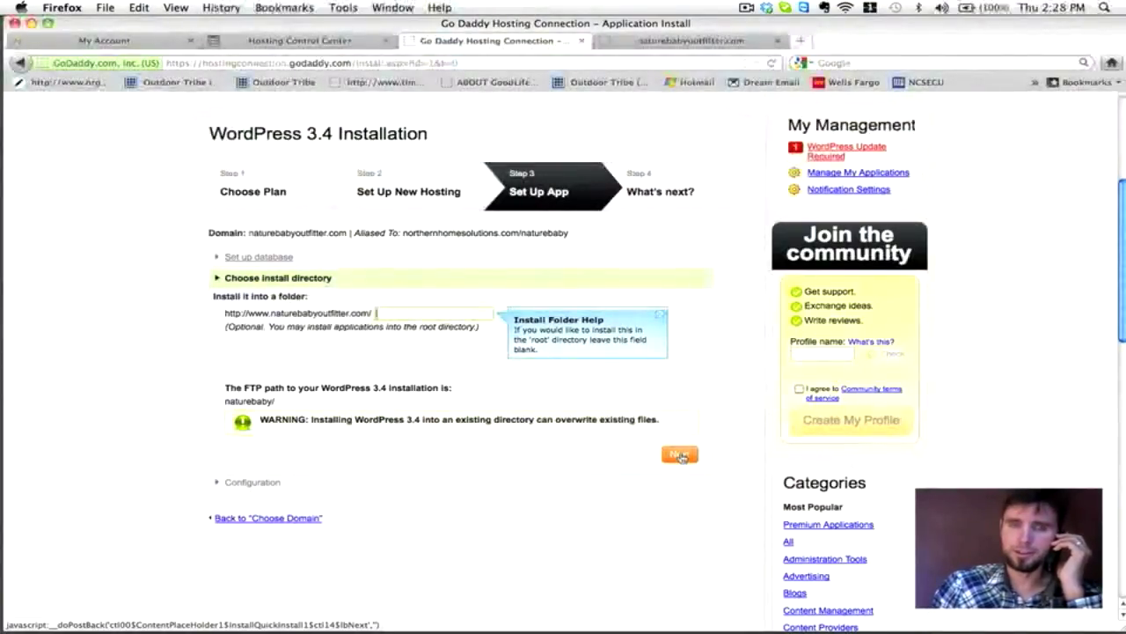
left_click(680, 455)
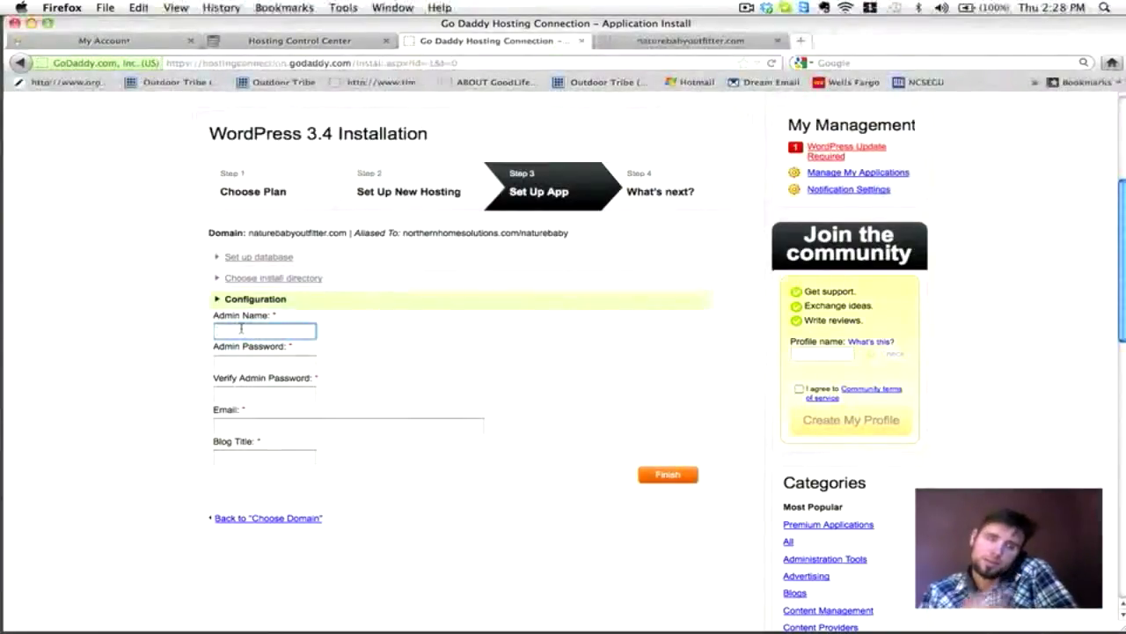
Enter admin name 'admin' and type the admin password, then verify it
type("admin")
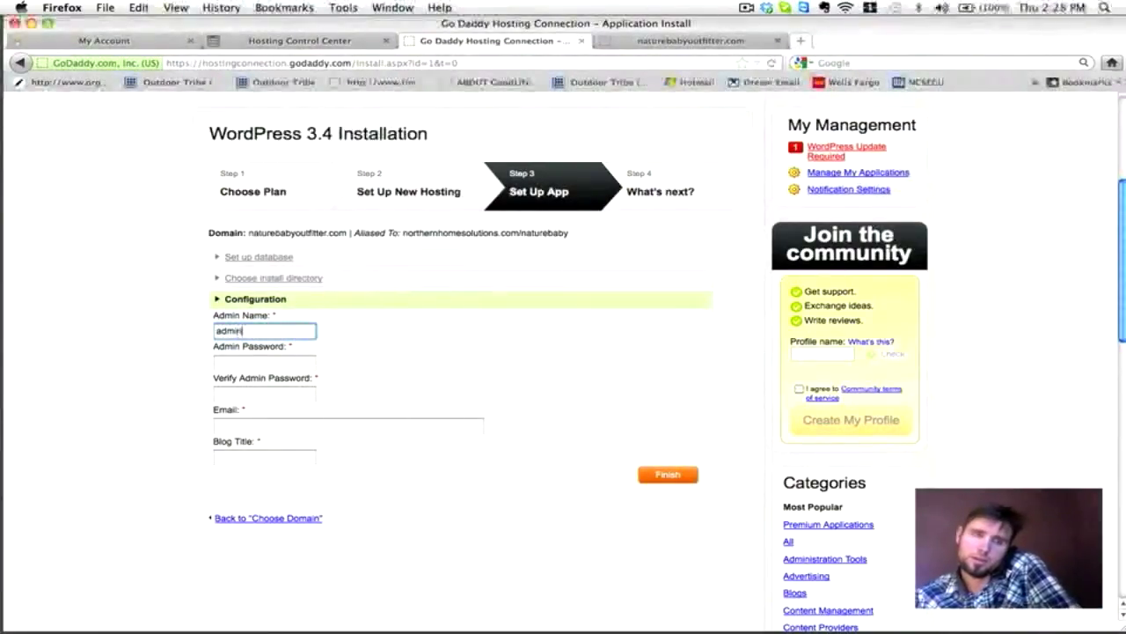
left_click(226, 361)
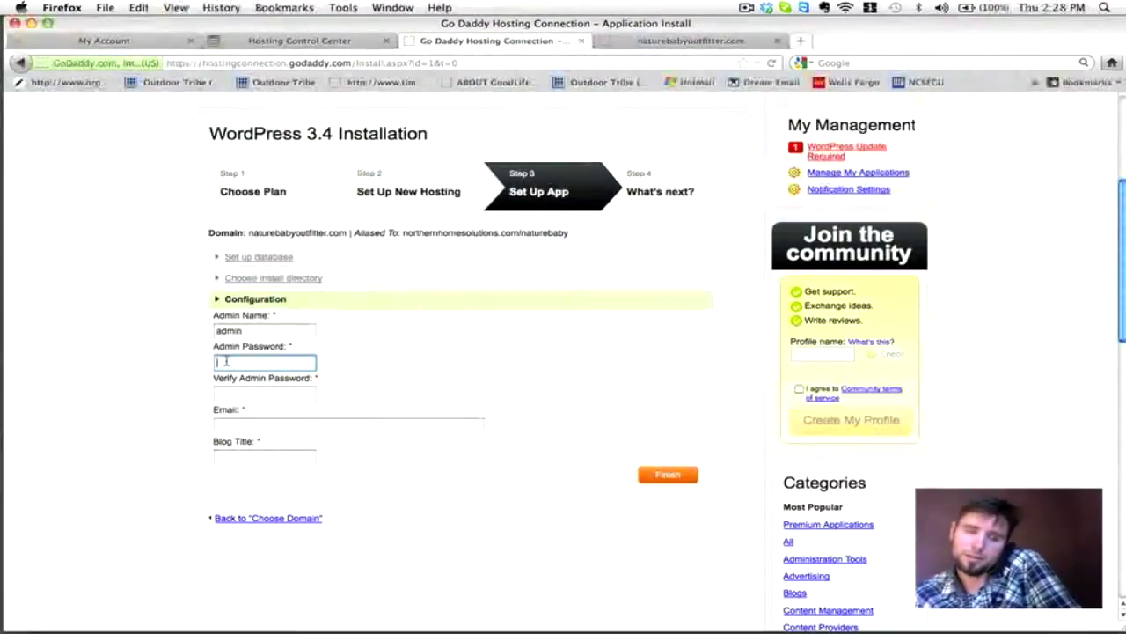
type("•••••••")
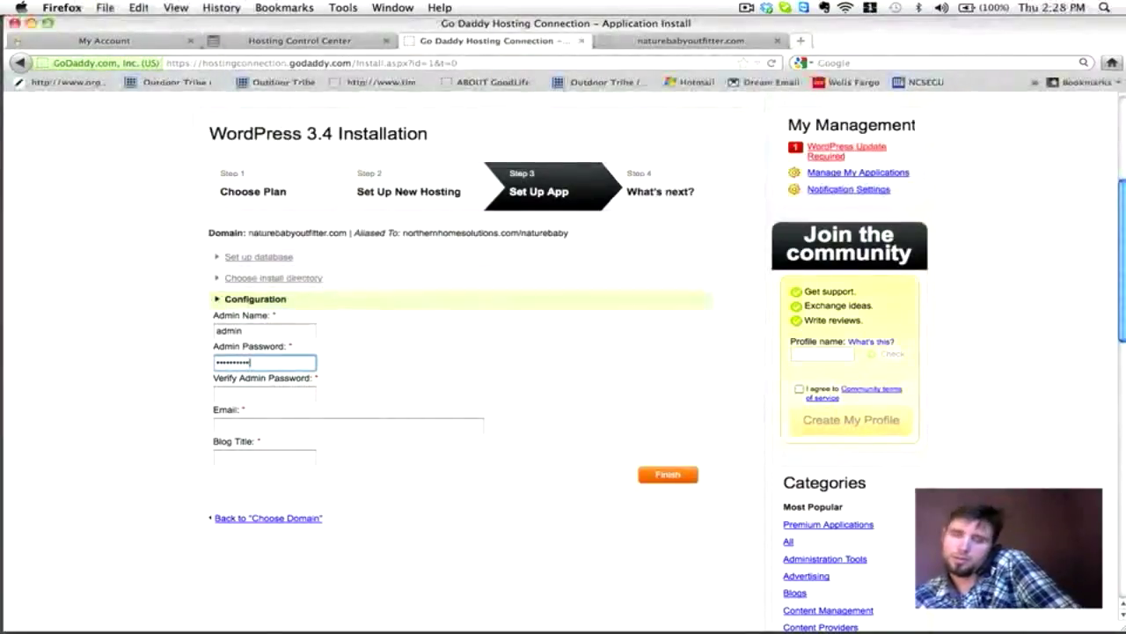
type("•")
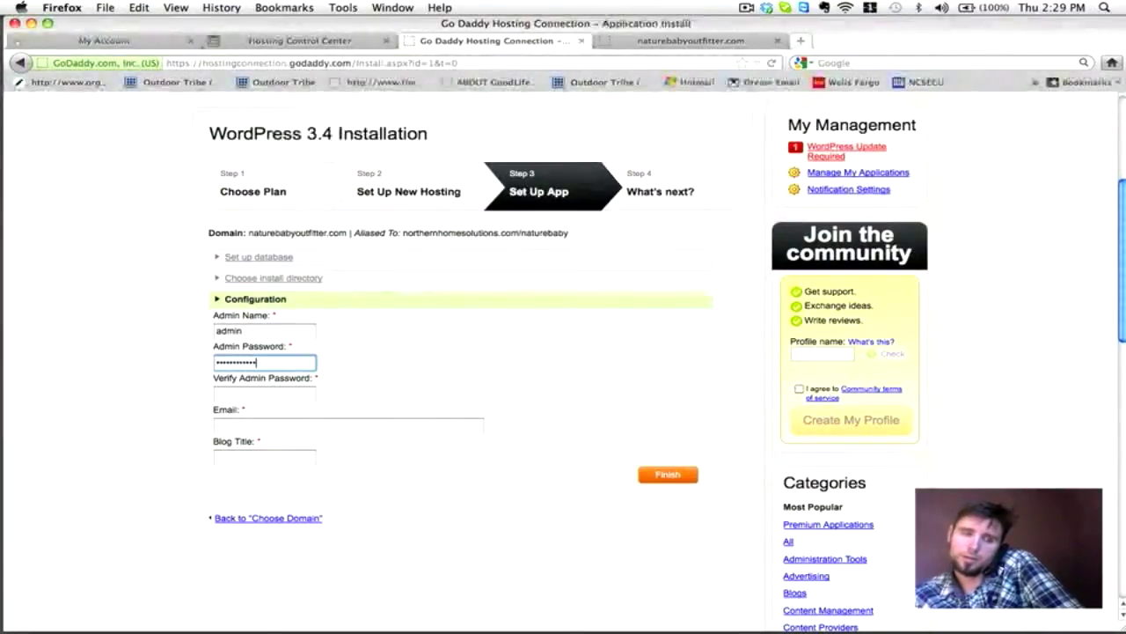
type("•")
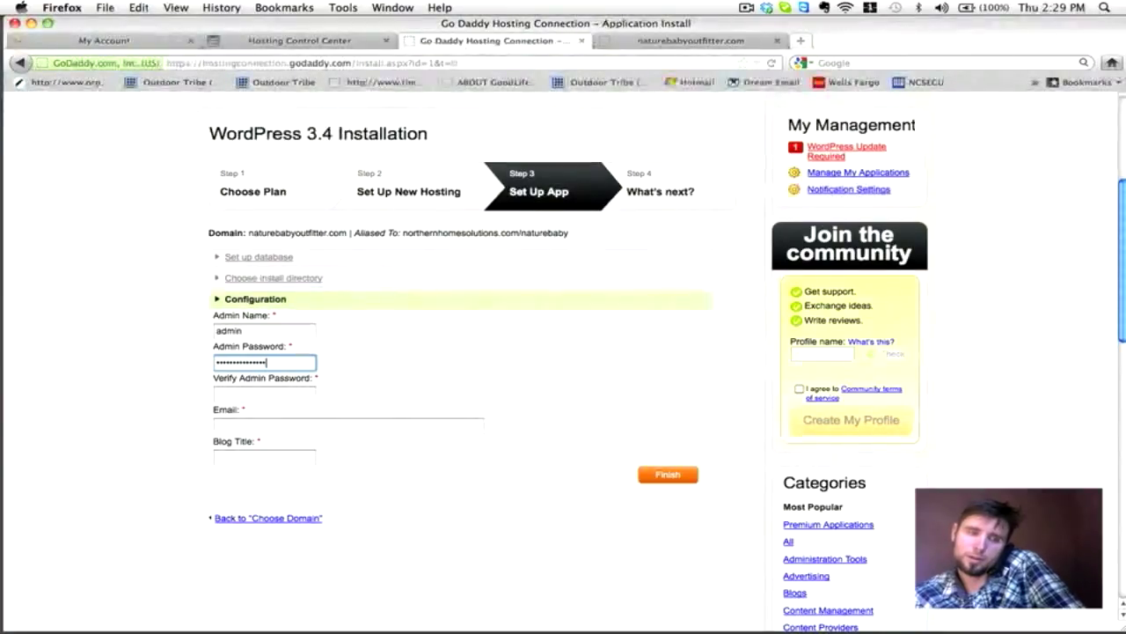
key("Tab")
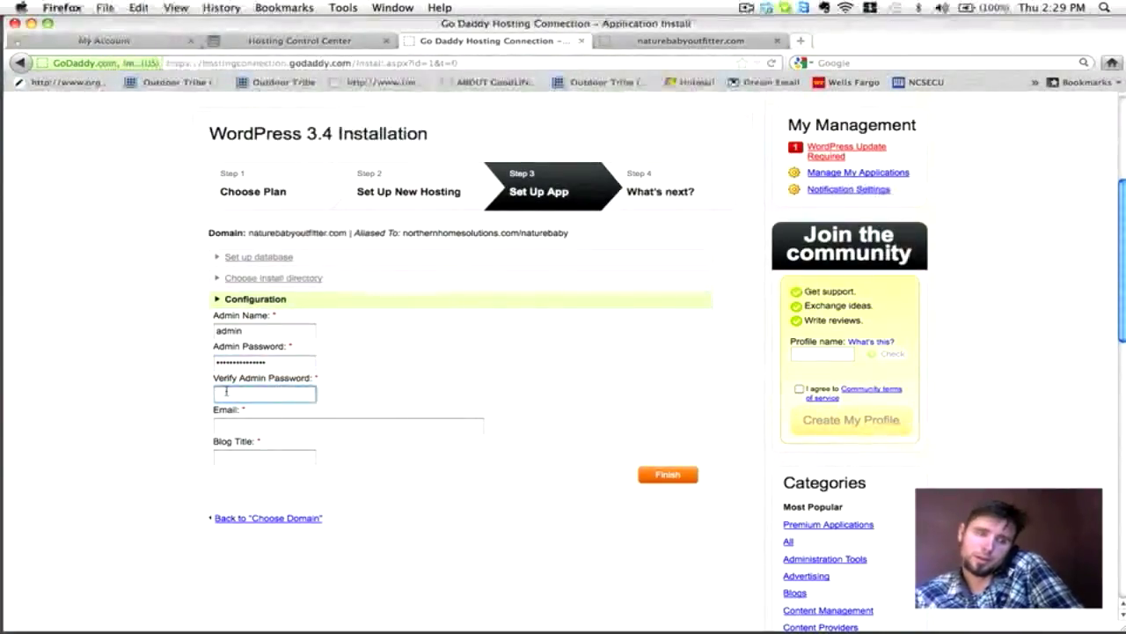
type("•••")
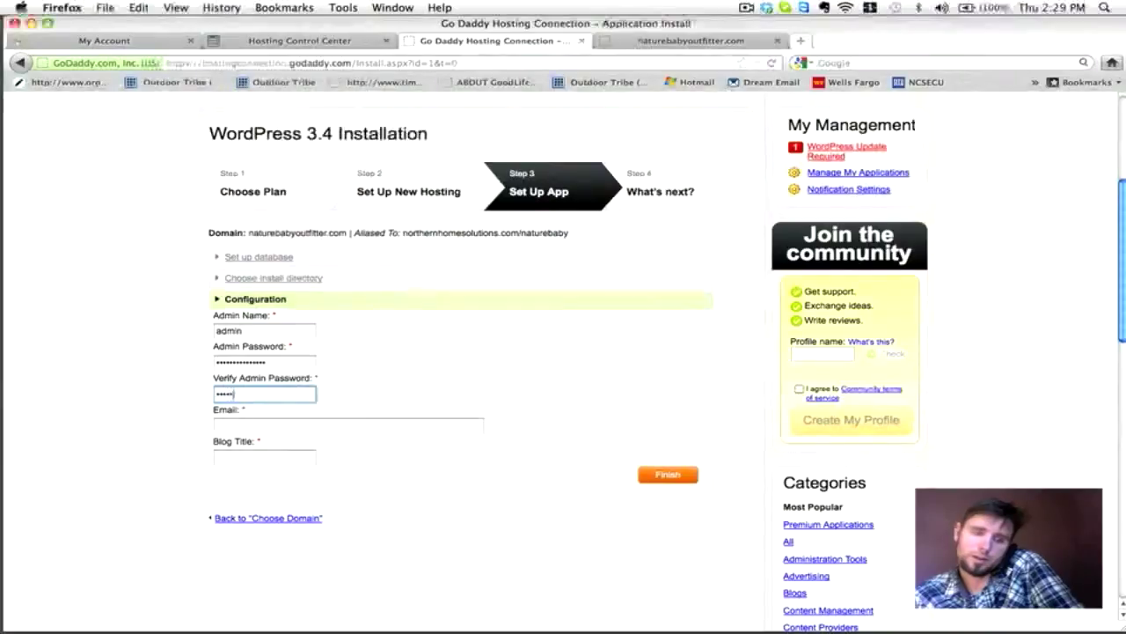
type("••••••••")
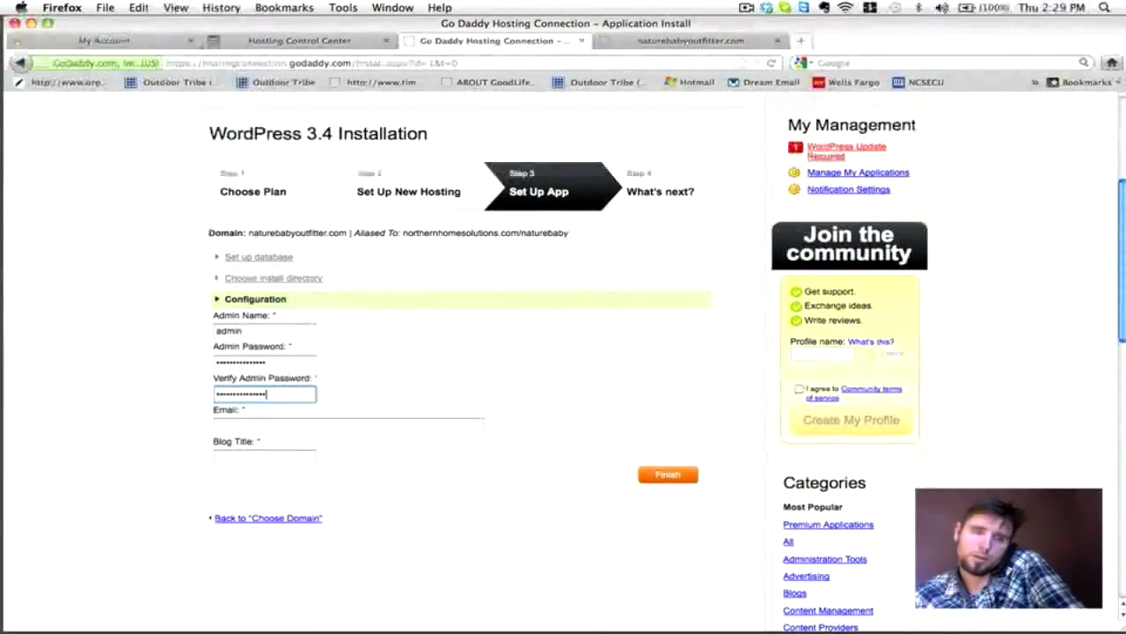
Paste the contact e-mail, set blog title 'Nature Baby Outfitter', and submit the installation
left_click(291, 421)
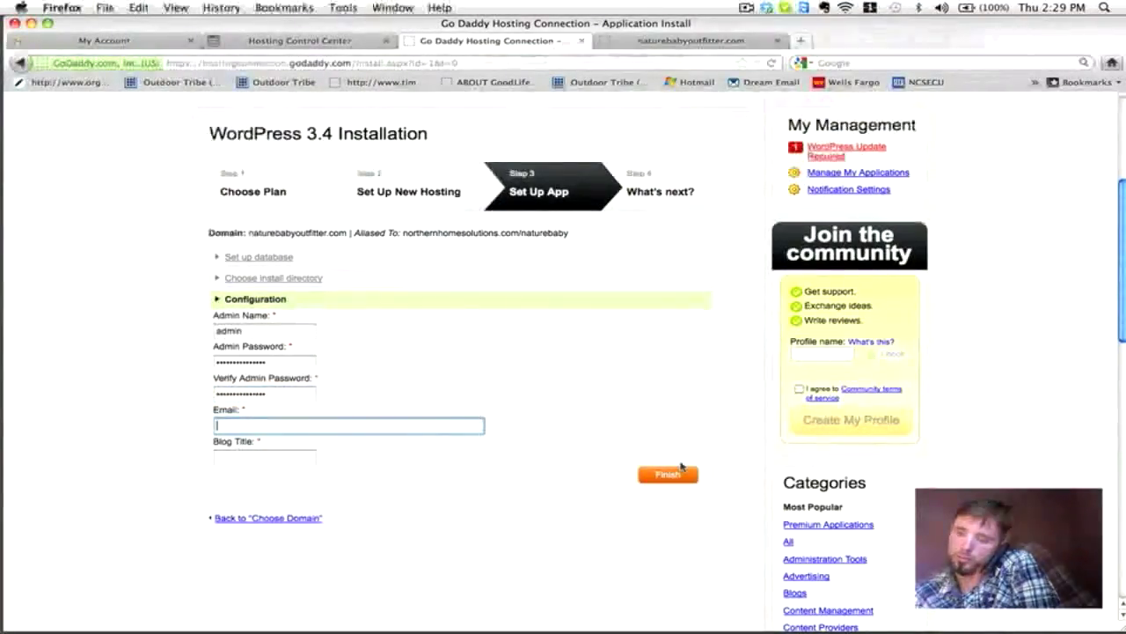
key("super+v")
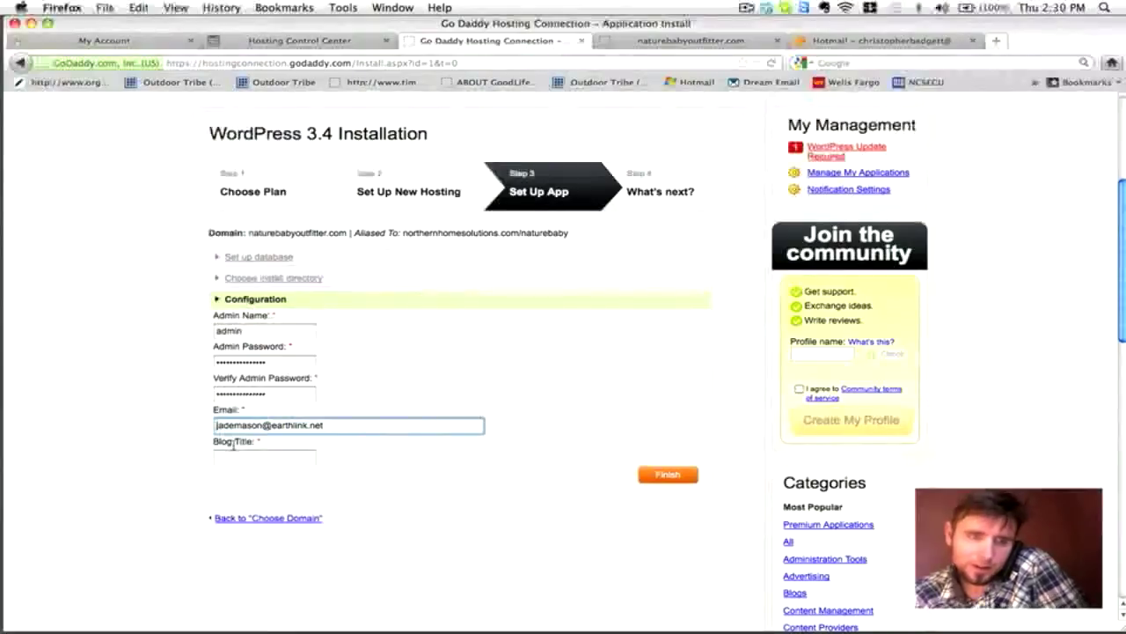
left_click(234, 457)
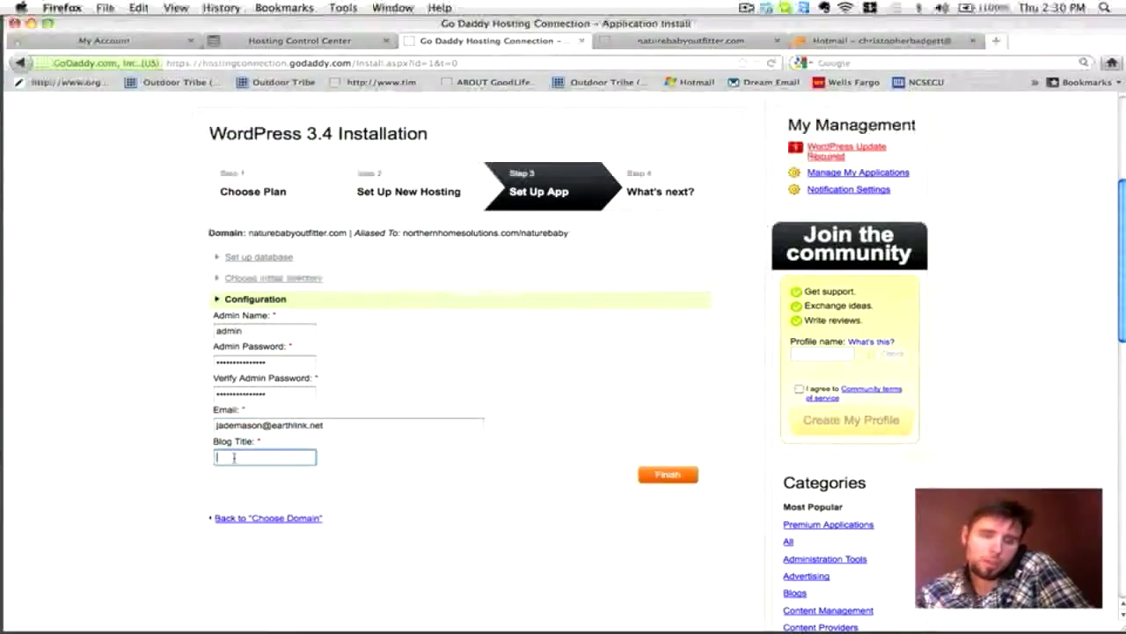
type("Nature B")
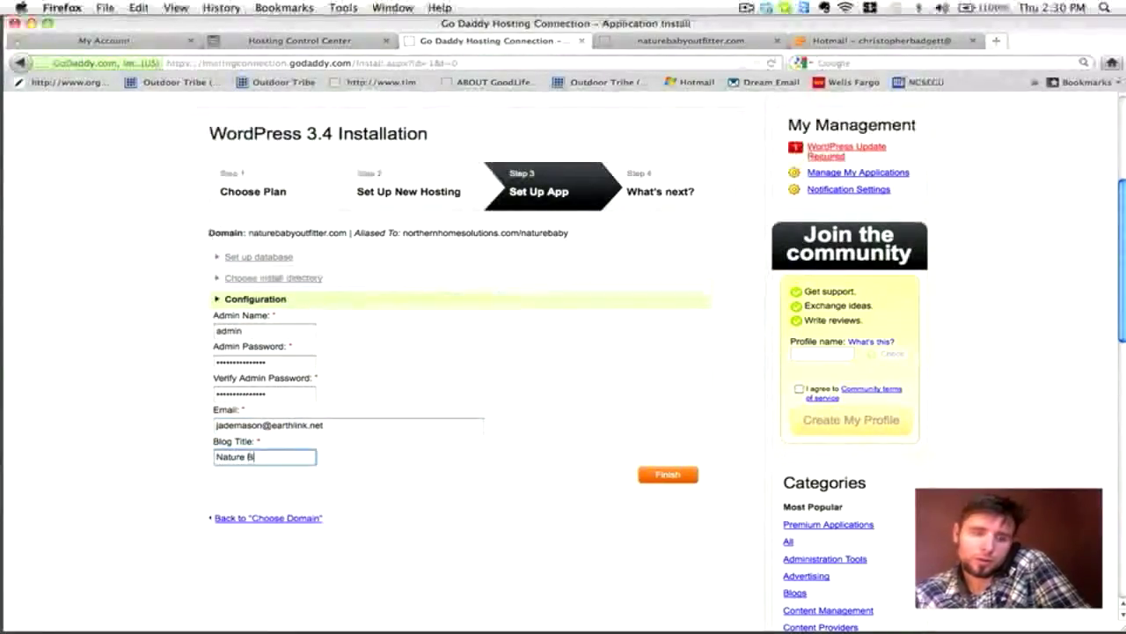
type("aby Out")
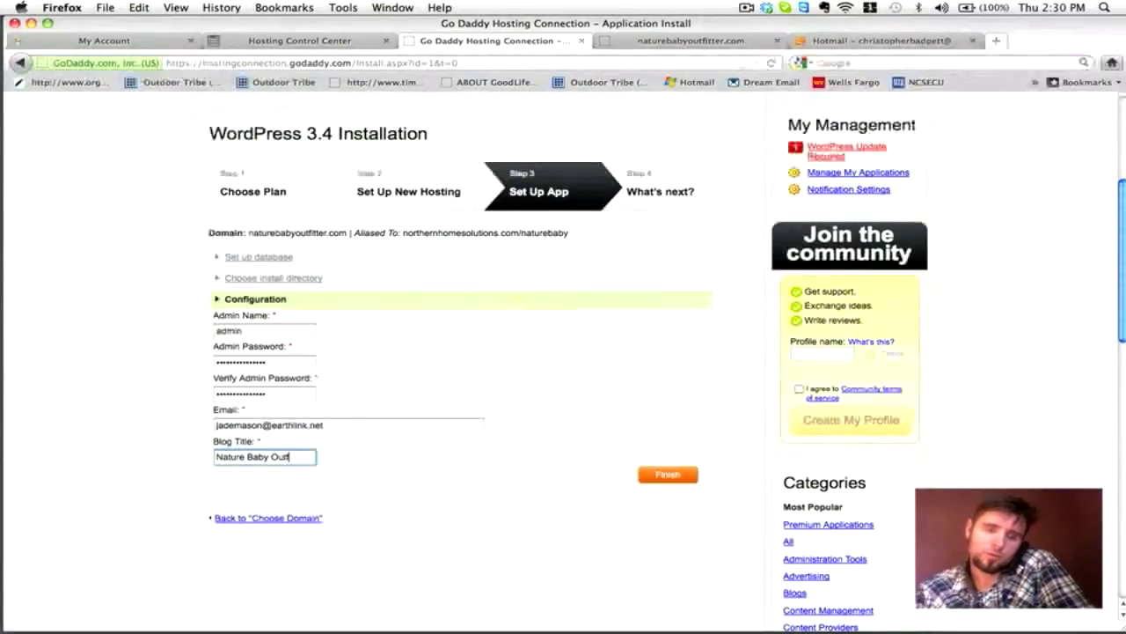
type("fitter")
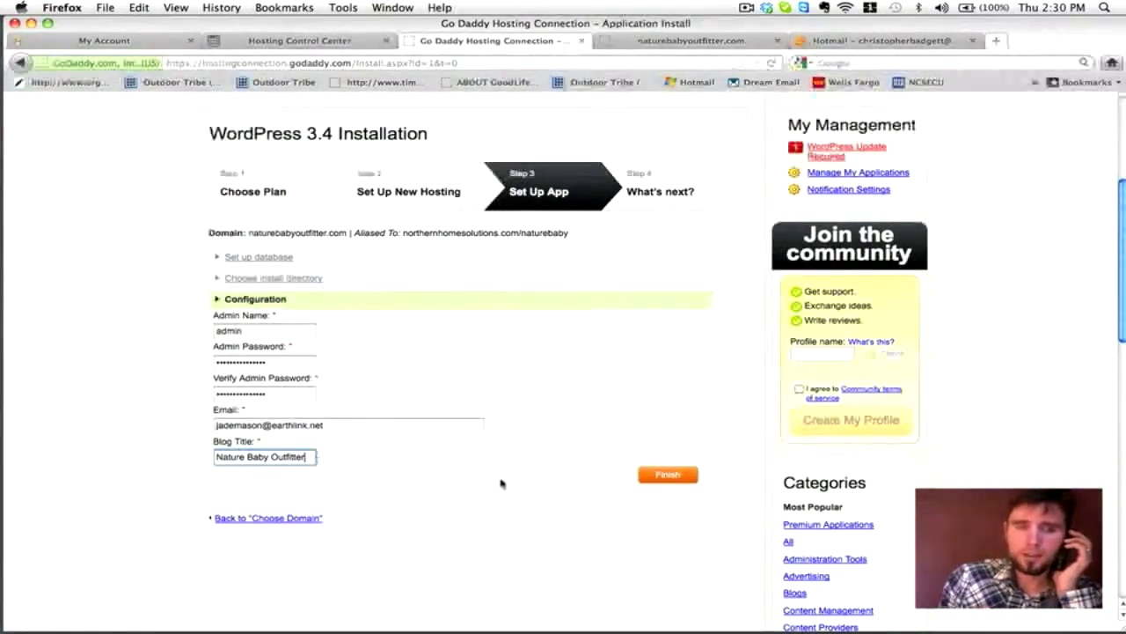
left_click(660, 471)
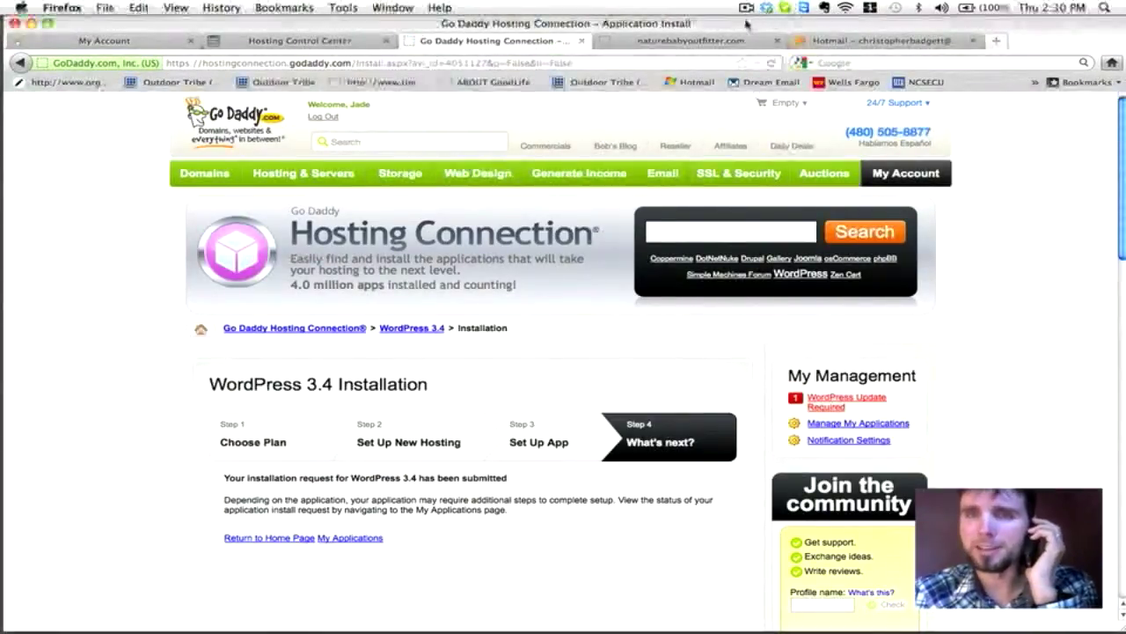
Return to the naturebabyoutfitter.com tab, which still shows GoDaddy's parked page
left_click(711, 42)
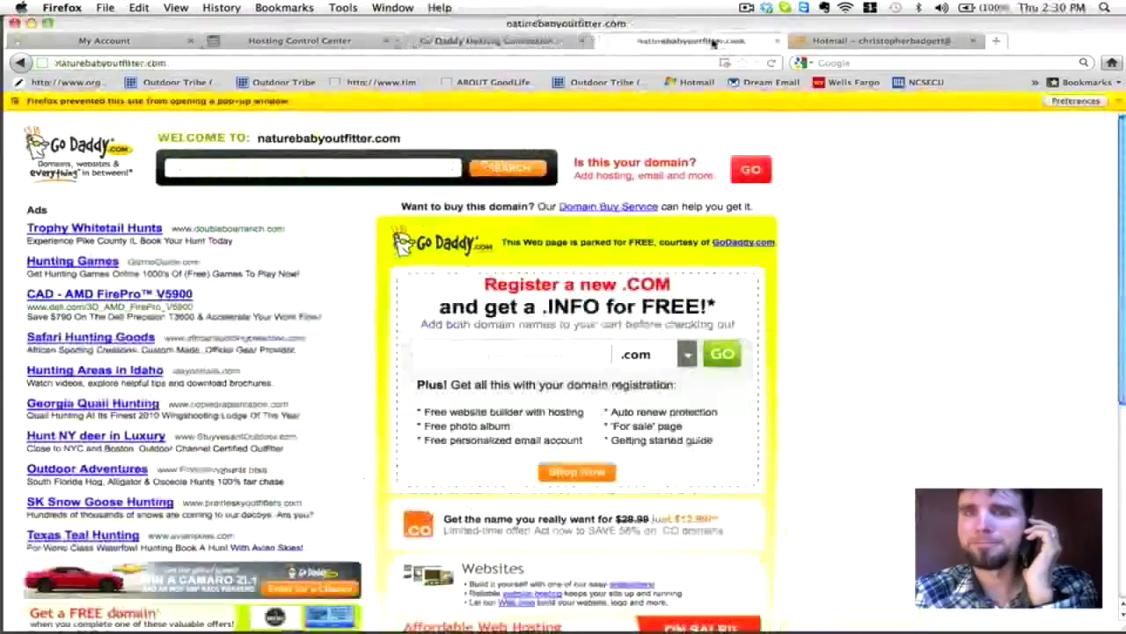
left_click(528, 45)
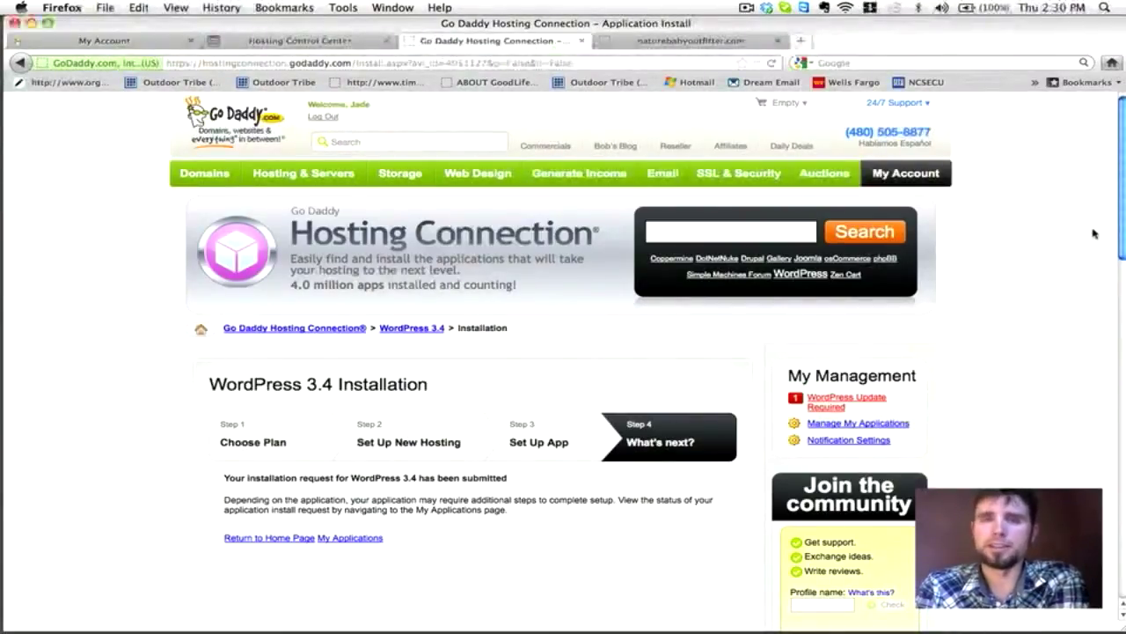
left_click(717, 43)
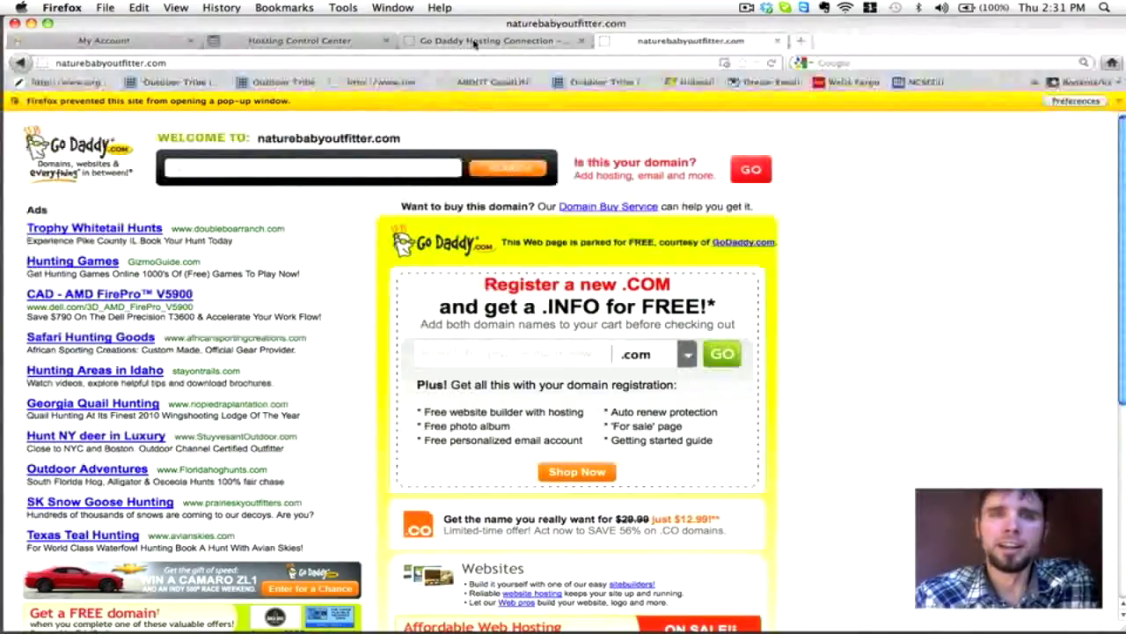
left_click(430, 41)
left_click(658, 41)
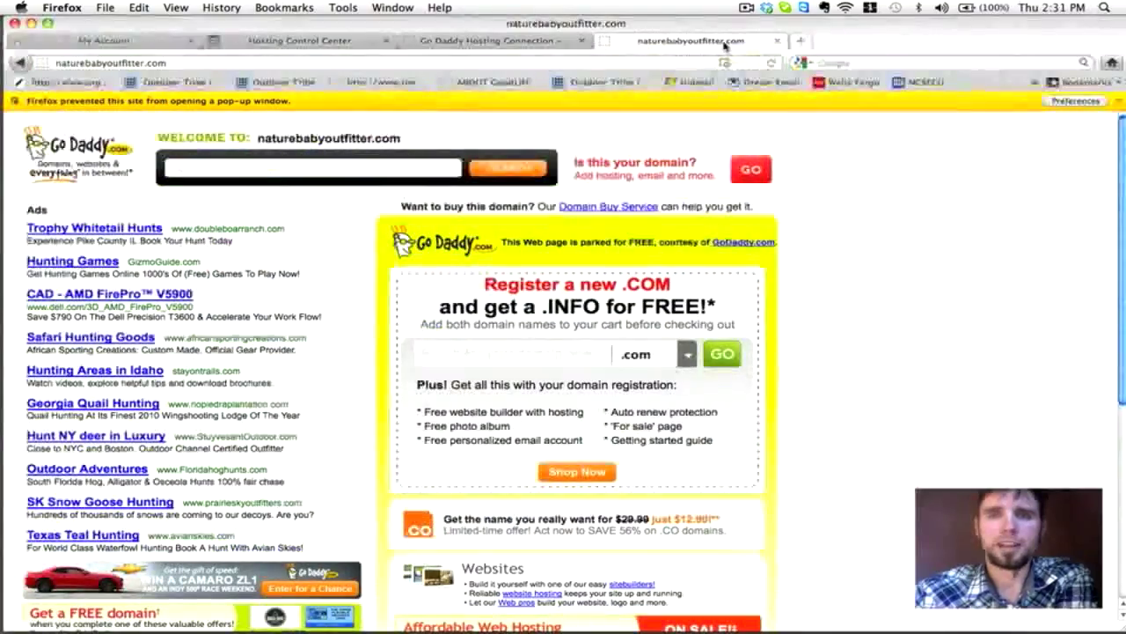
left_click(771, 63)
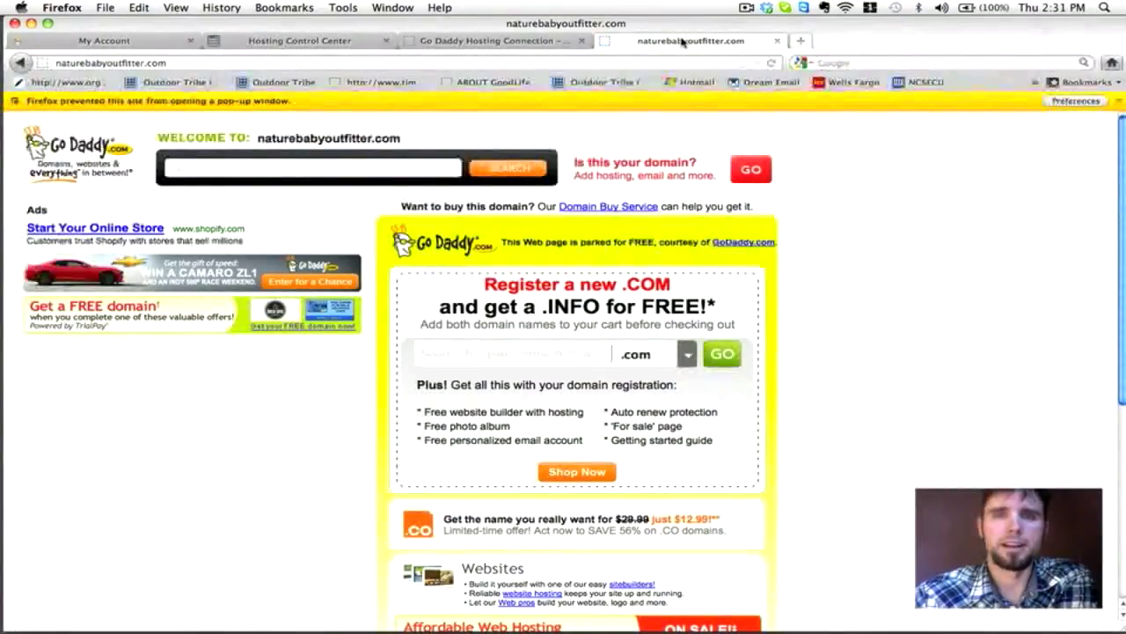
left_click(493, 40)
left_click(669, 41)
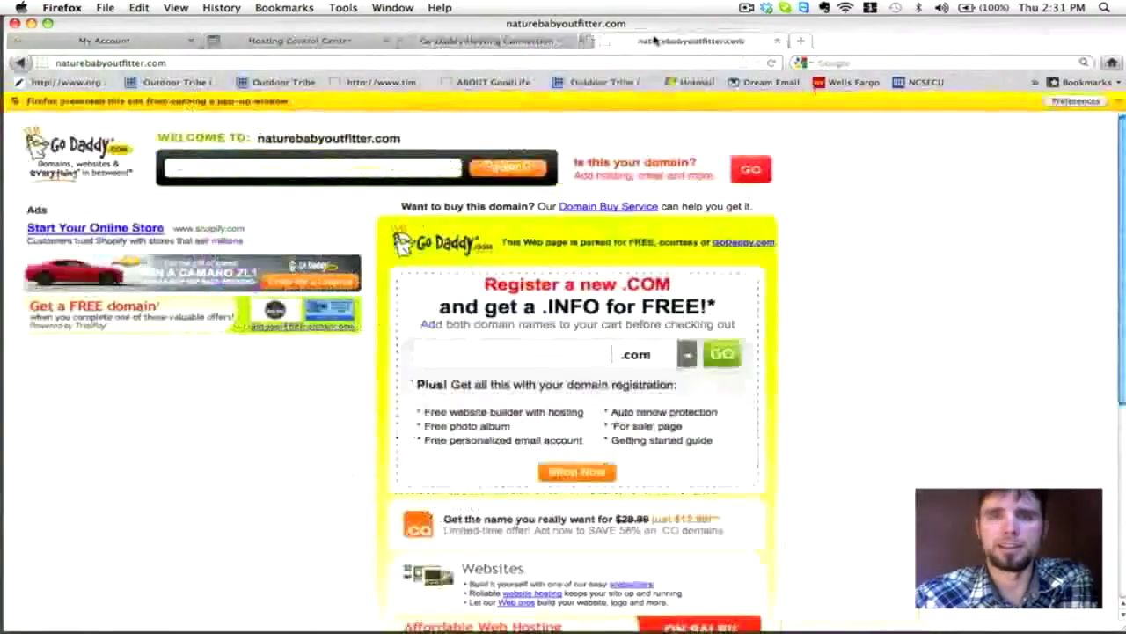